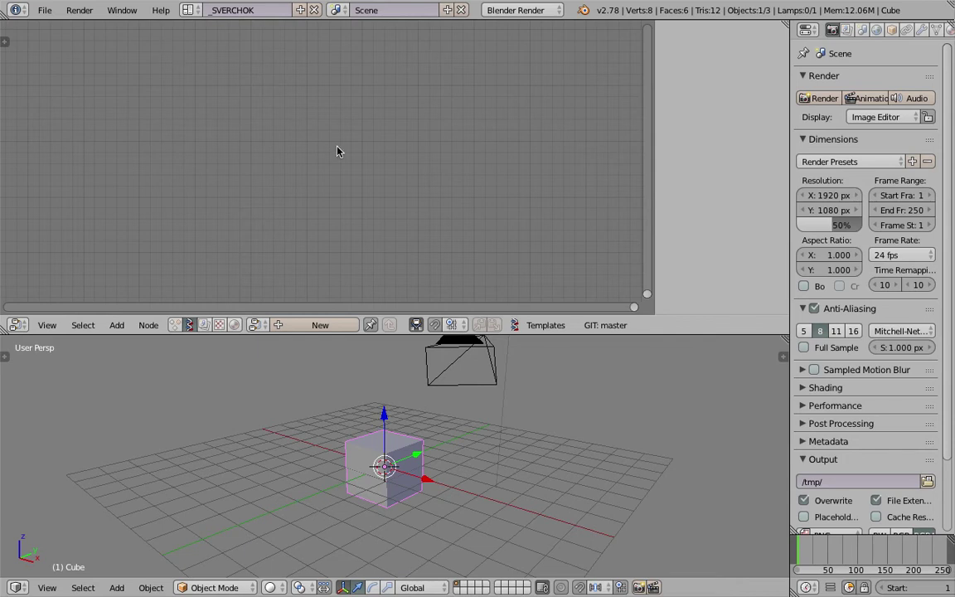
- Switch to the browser and examine the Procedural Low Poly Tree issue's description, picture and comments
key(ctrl+Right)
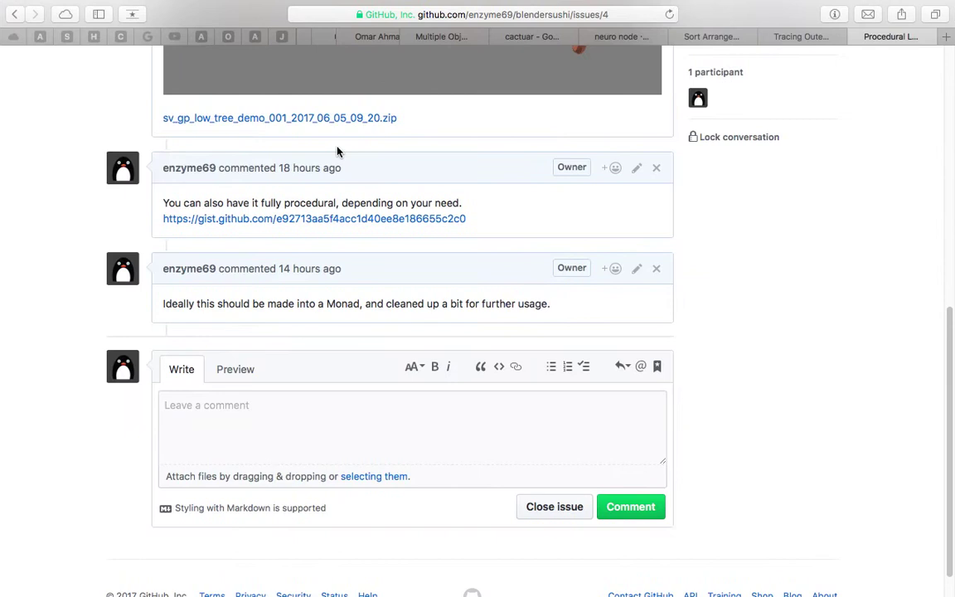
scroll(371, 228, up, 10)
scroll(454, 249, down, 3)
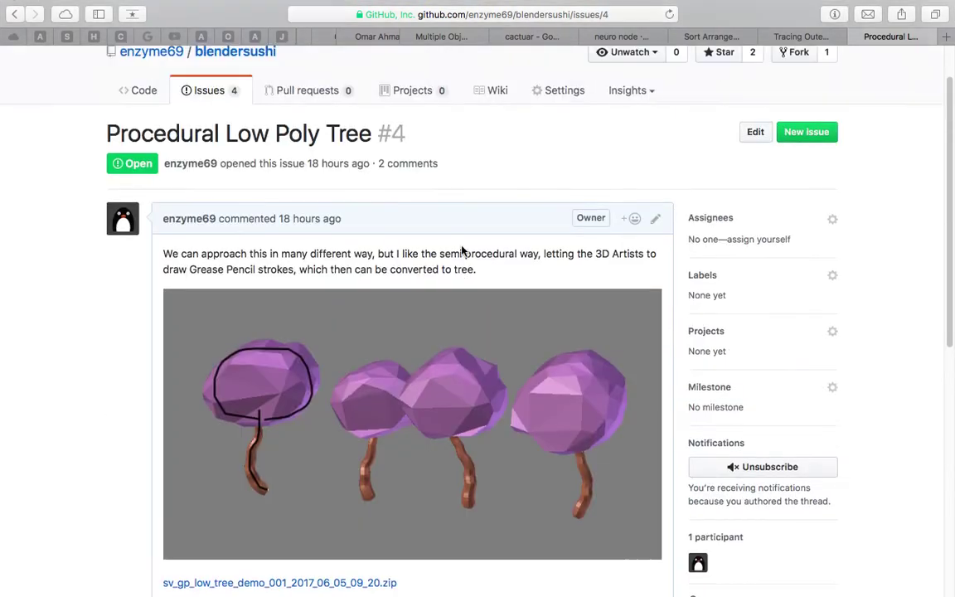
scroll(405, 264, down, 3)
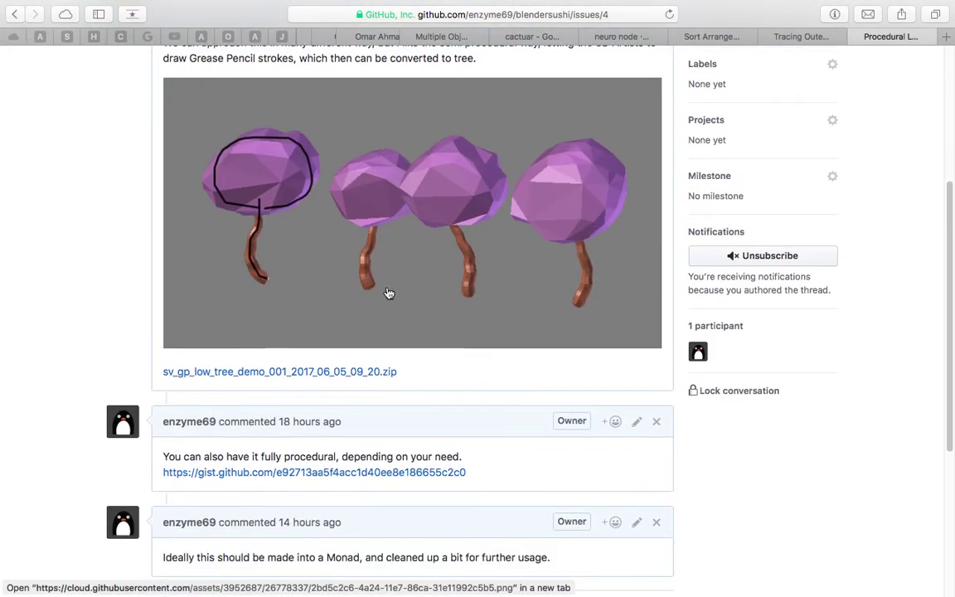
scroll(404, 290, up, 5)
scroll(407, 290, up, 2)
scroll(373, 215, down, 2)
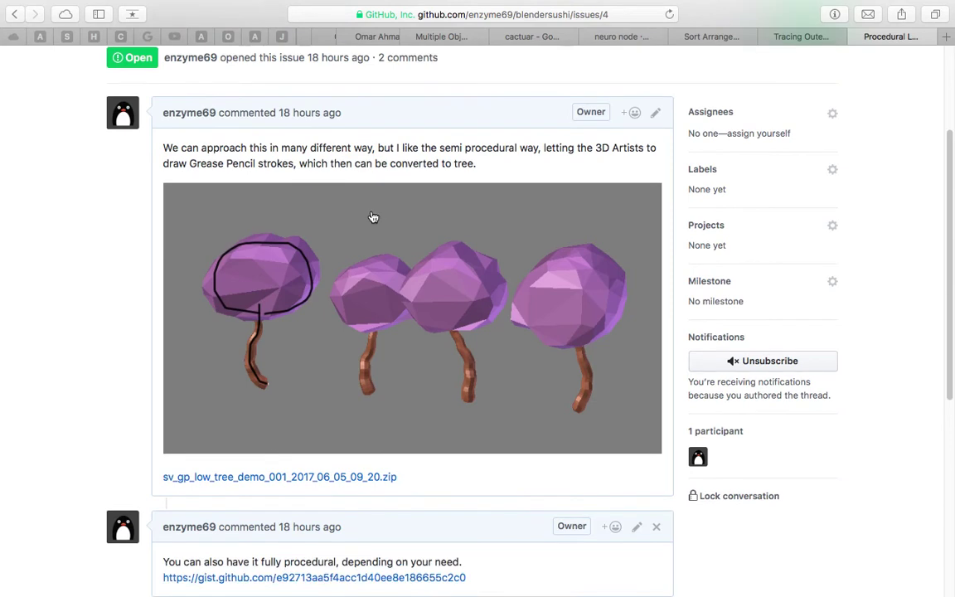
scroll(373, 217, down, 6)
- Copy the link to sv_gp_low_tree_demo_001_2017_06_05_09_20.zip from the issue's opening post
right_click(378, 346)
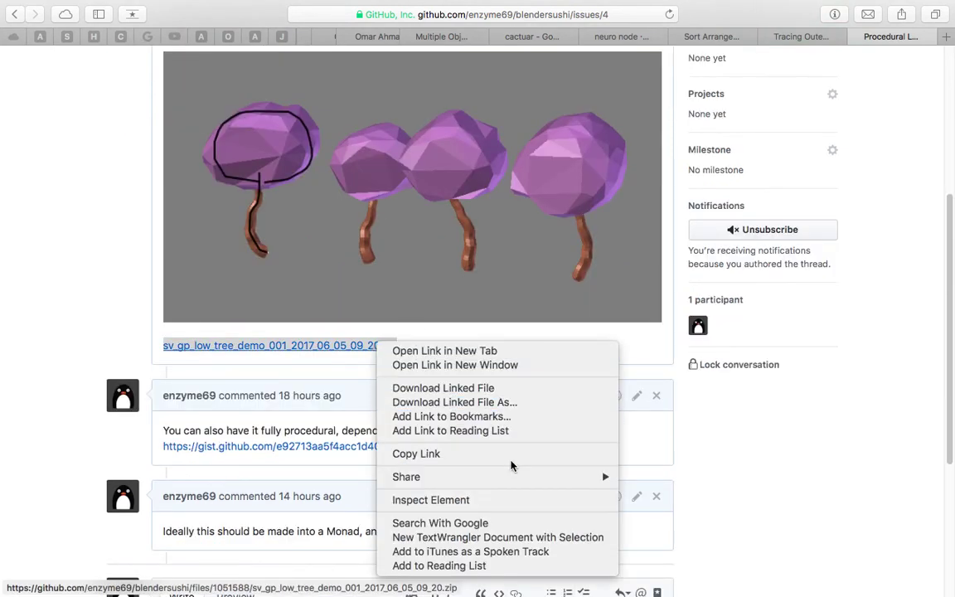
click(96, 213)
scroll(207, 232, up, 4)
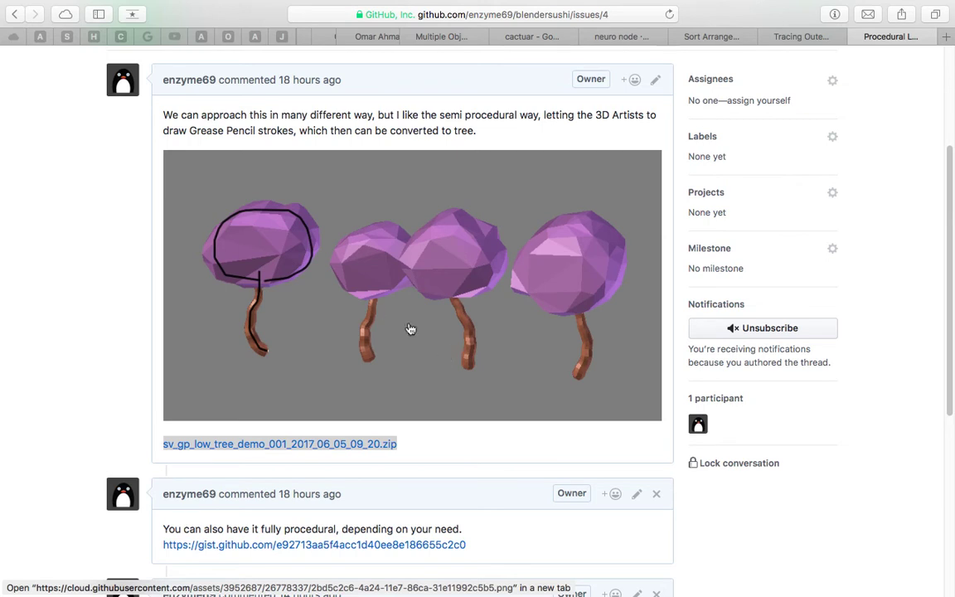
right_click(382, 446)
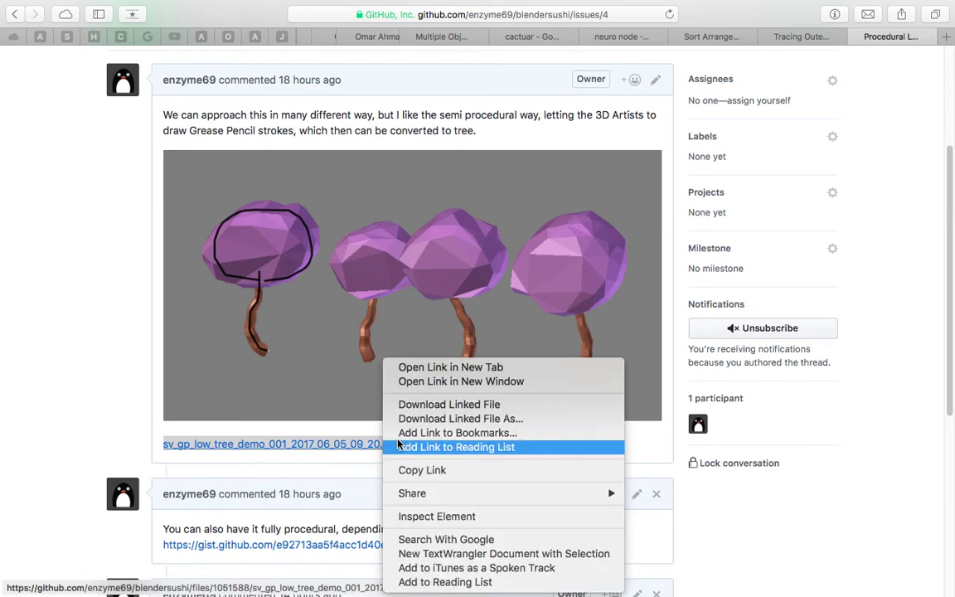
click(425, 470)
scroll(383, 446, down, 1)
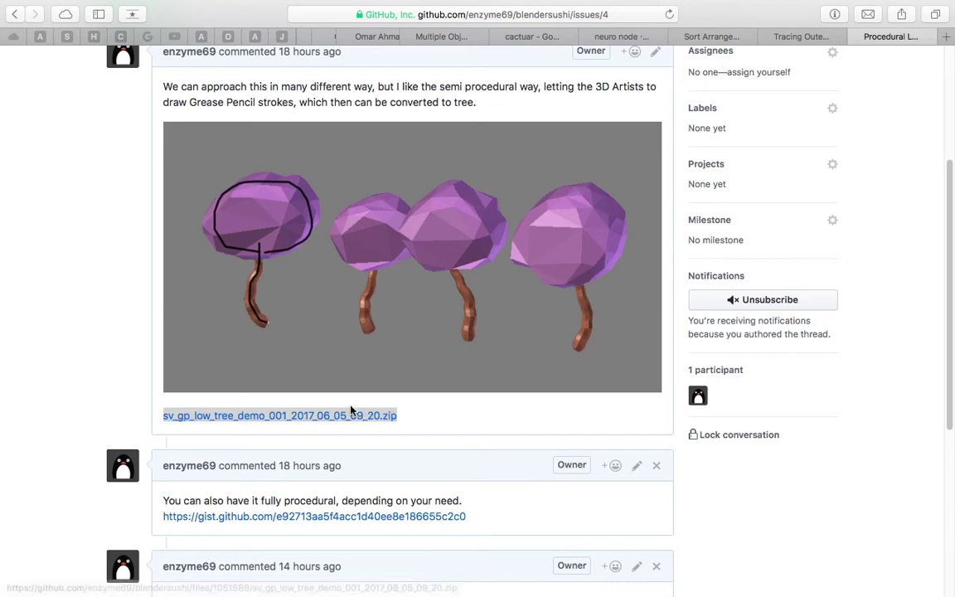
- Switch to Blender and try to load the demo from the copied link with Load Zipped (Sverchok Dialog), found by searching "zip"
key(ctrl+Left)
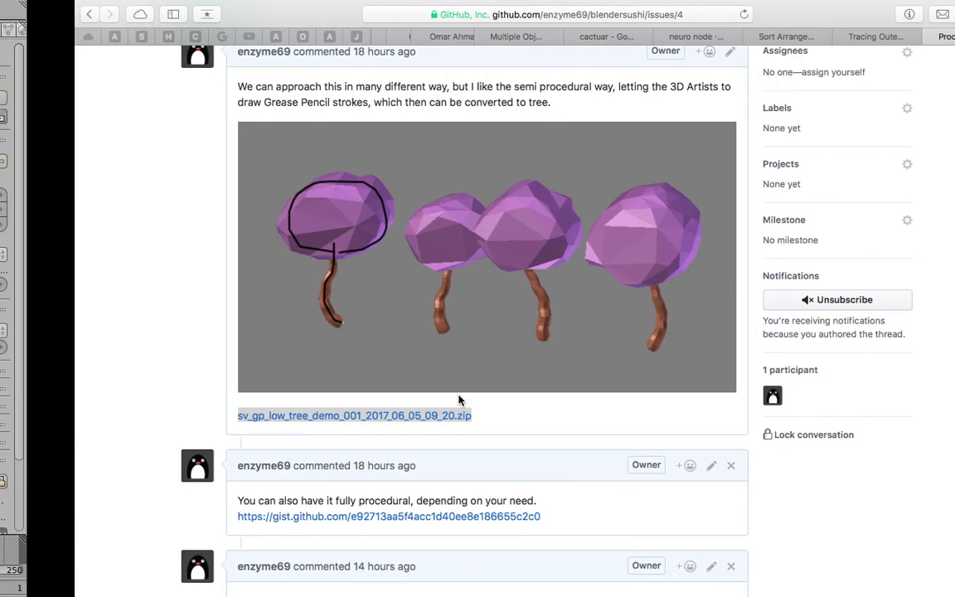
middle_drag(474, 460, 518, 460)
click(469, 434)
key(space)
text(zzip)
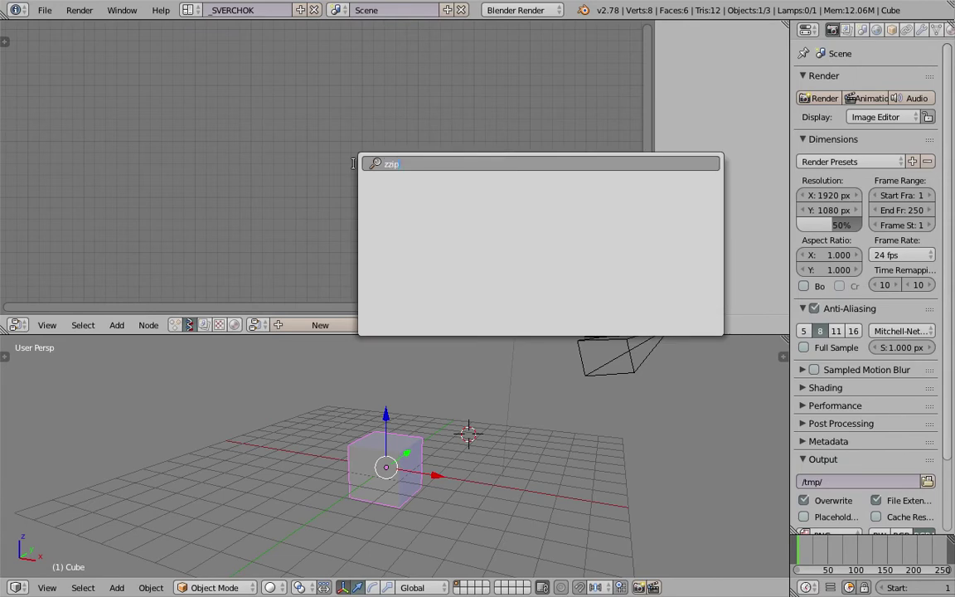
key(BackSpace)
key(BackSpace)
text(ip)
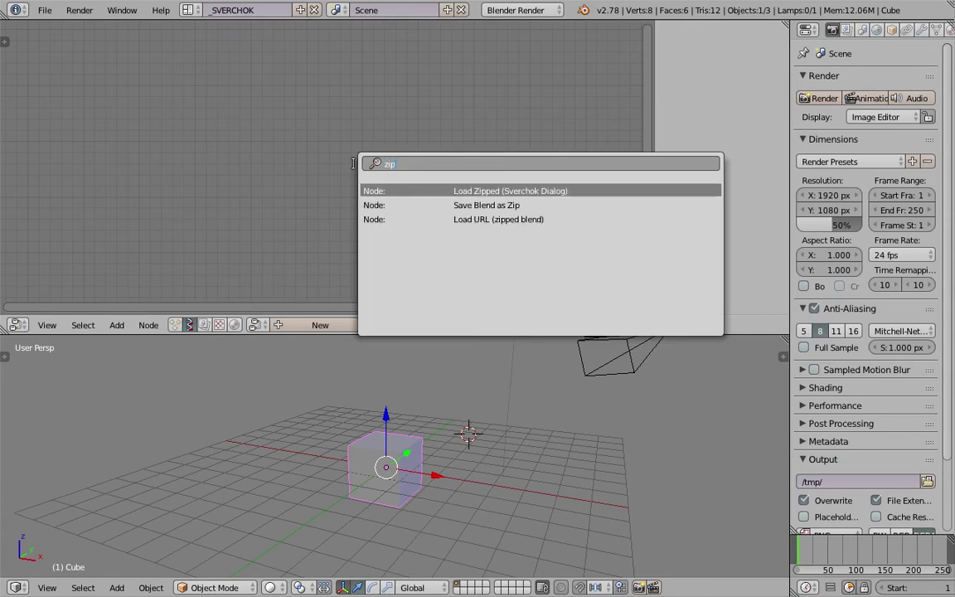
key(Down)
key(Down)
key(Up)
click(506, 191)
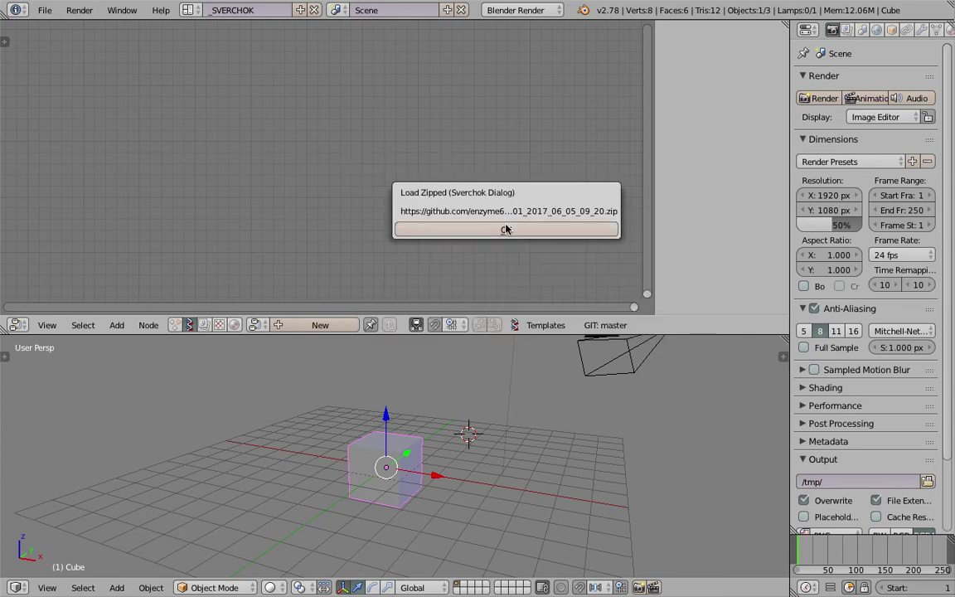
click(505, 229)
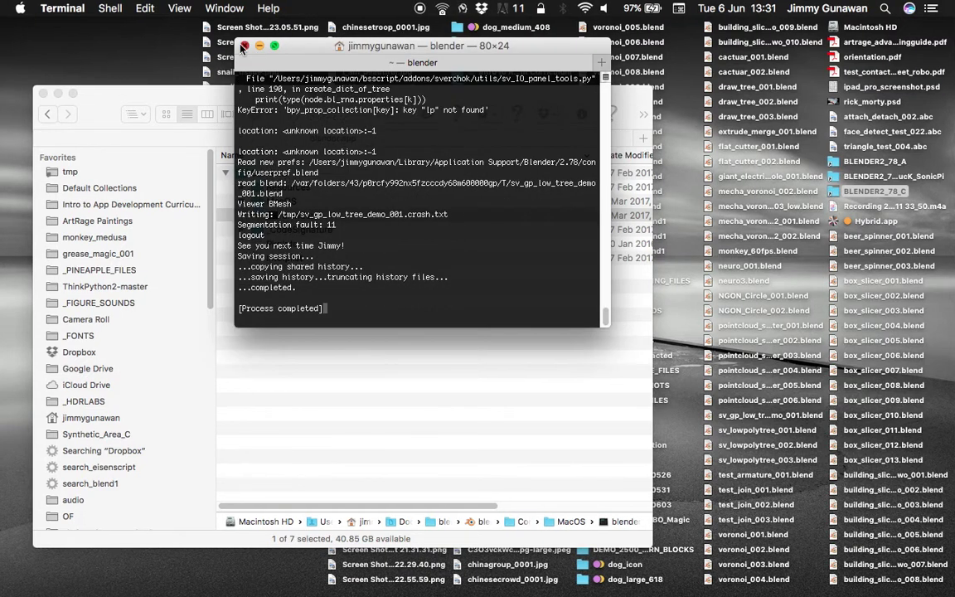
- Close the finished terminal window, relaunch Blender from the MacOS folder inside blender.app, and make its window full screen
click(243, 46)
click(298, 215)
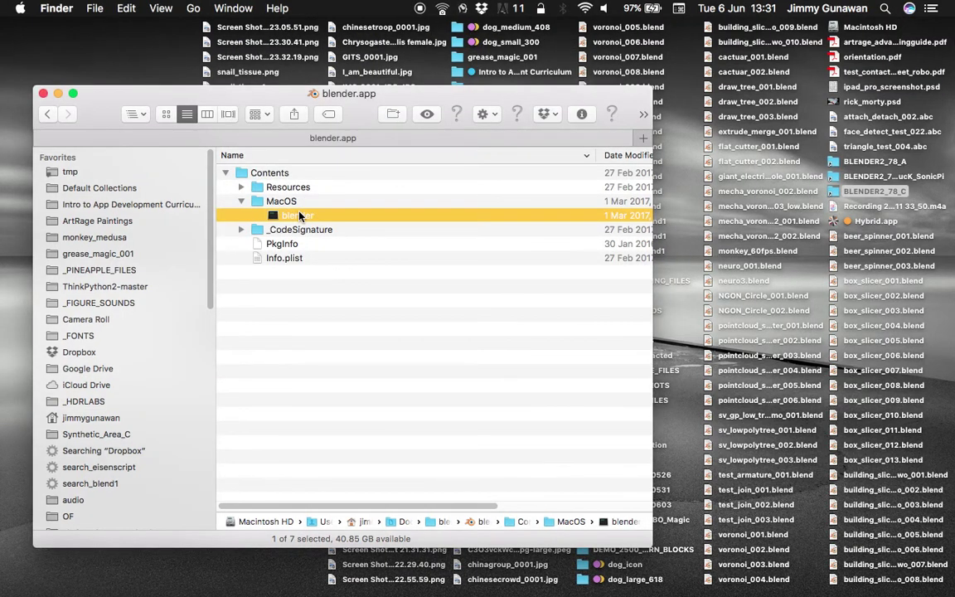
double_click(300, 215)
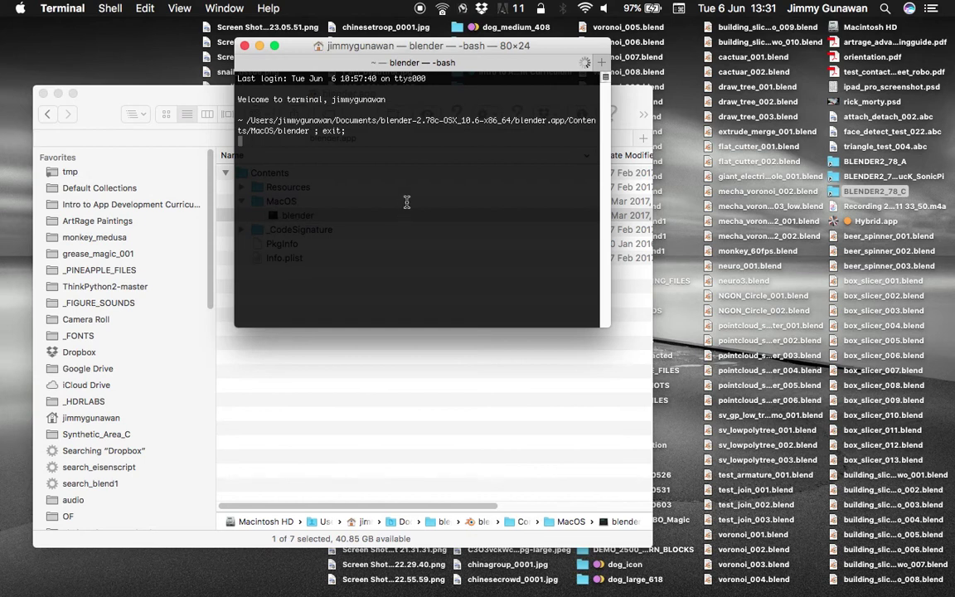
drag(437, 52, 414, 52)
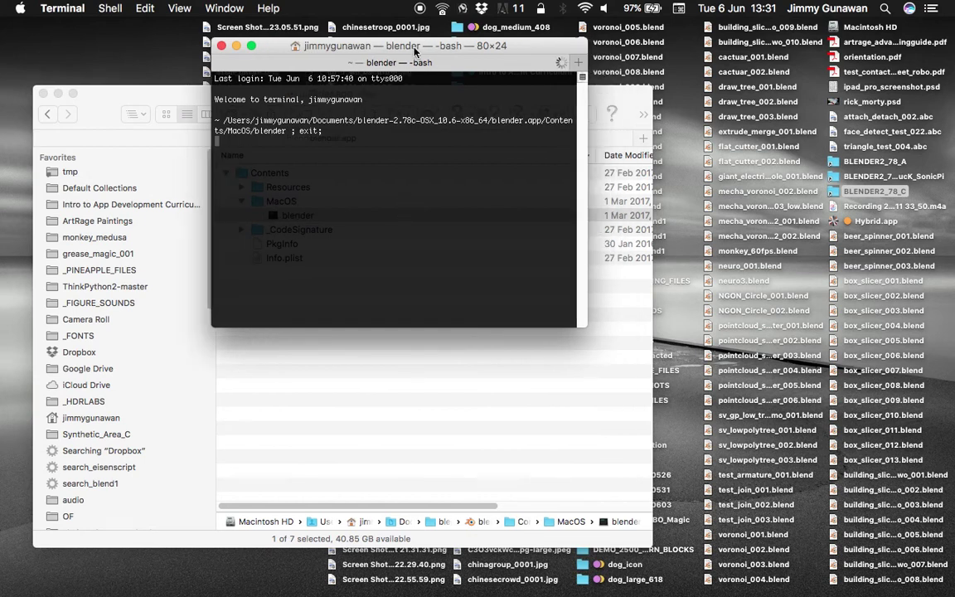
key(ctrl+Right)
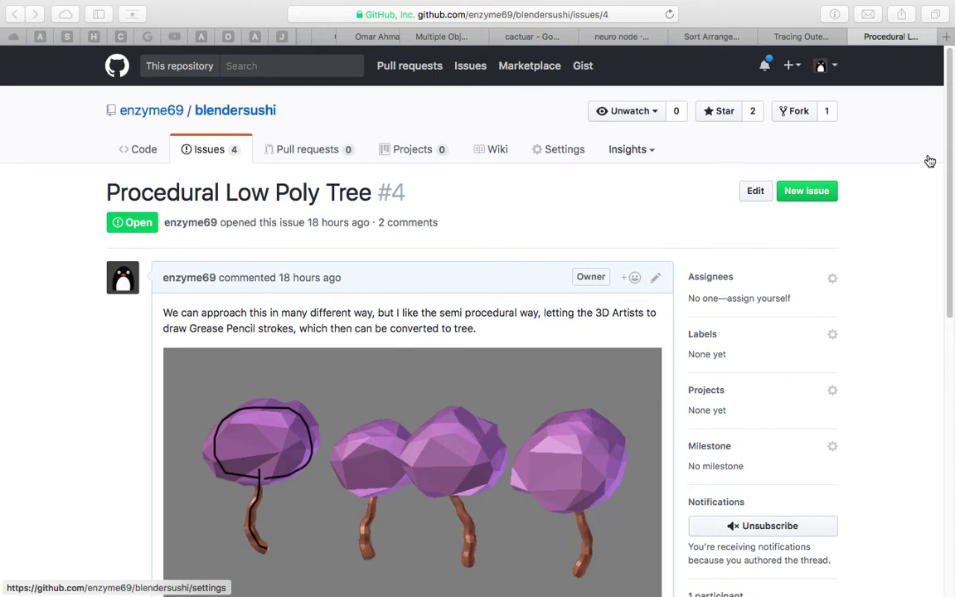
scroll(560, 105, down, 3)
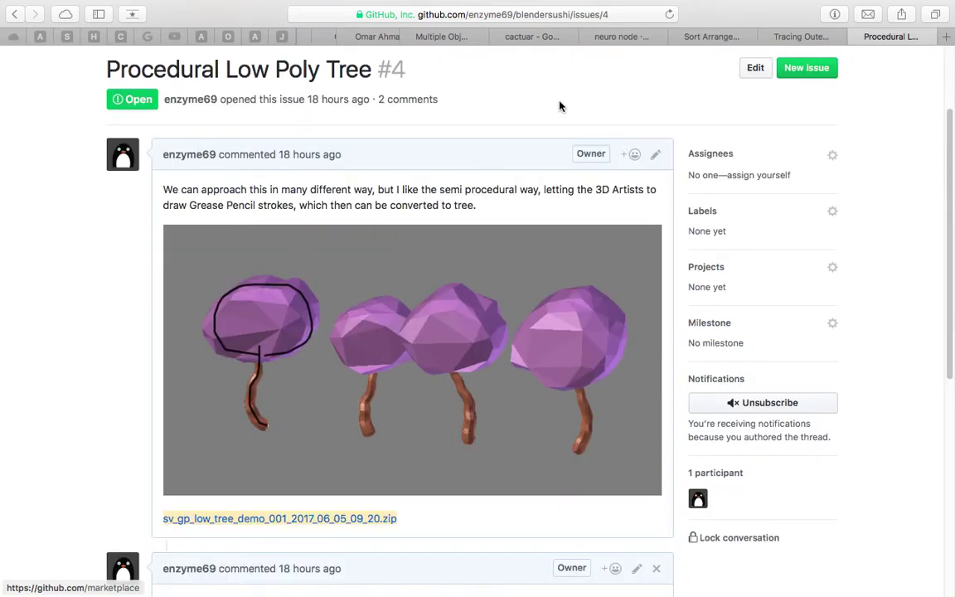
scroll(560, 106, down, 4)
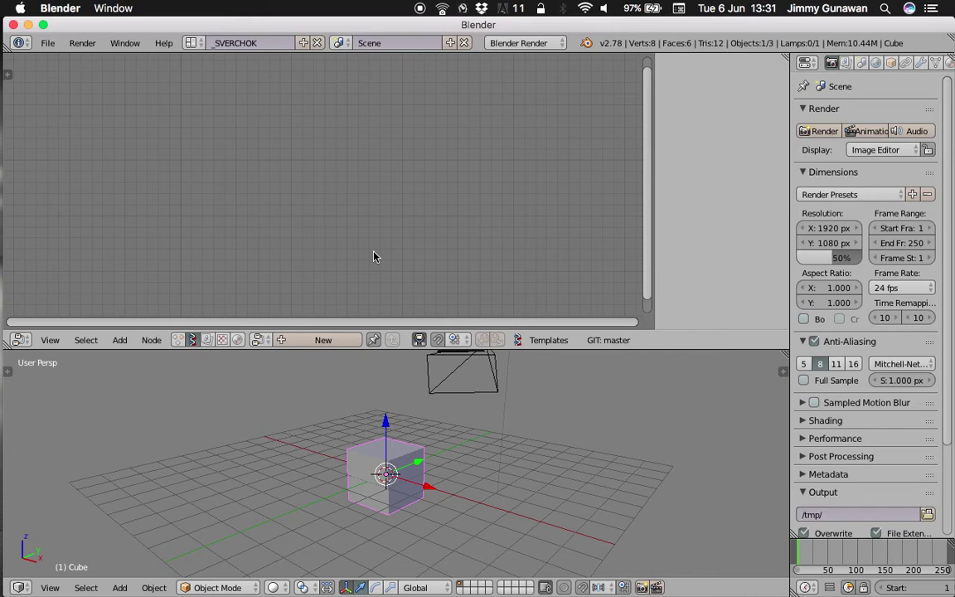
click(44, 24)
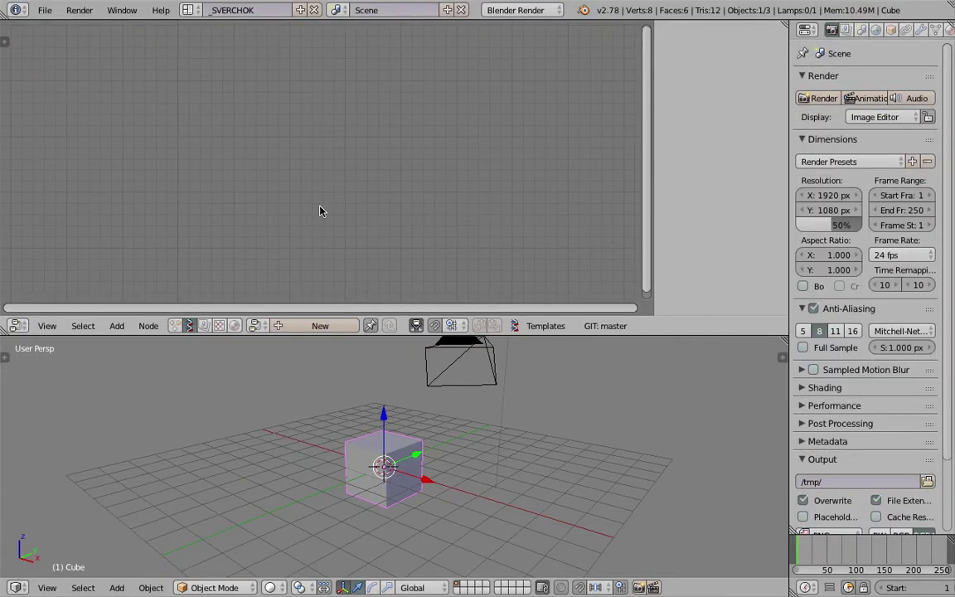
- Load the low poly tree demo from the copied link with Load Zipped (Sverchok Dialog) and compare it with the issue's picture
key(space)
text(zip)
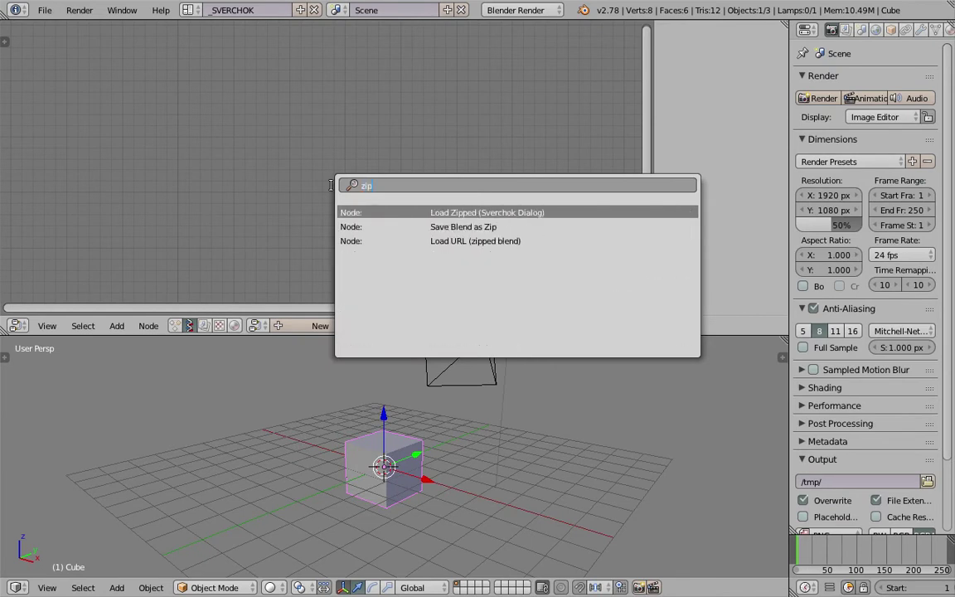
key(Return)
click(332, 222)
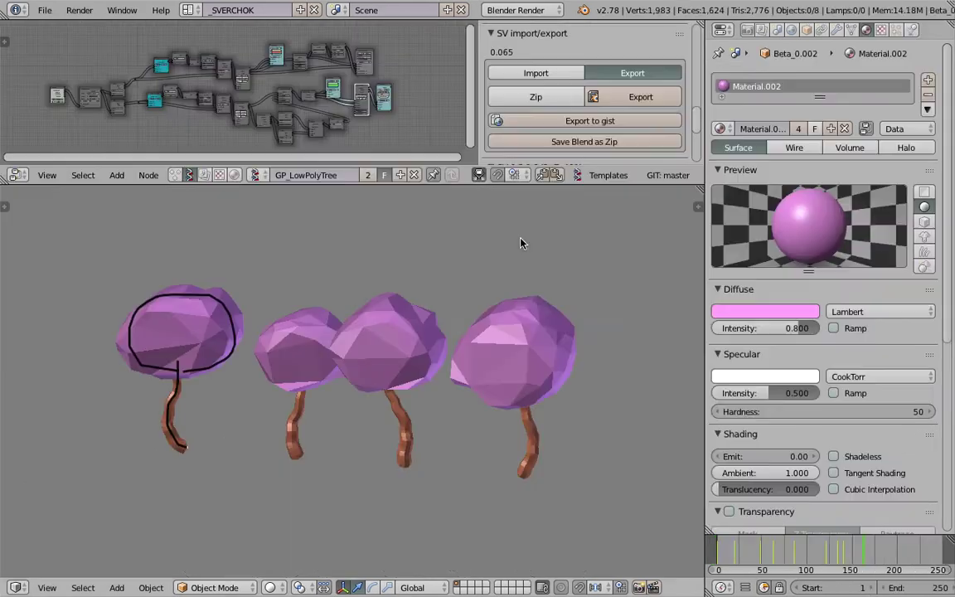
key(ctrl+Right)
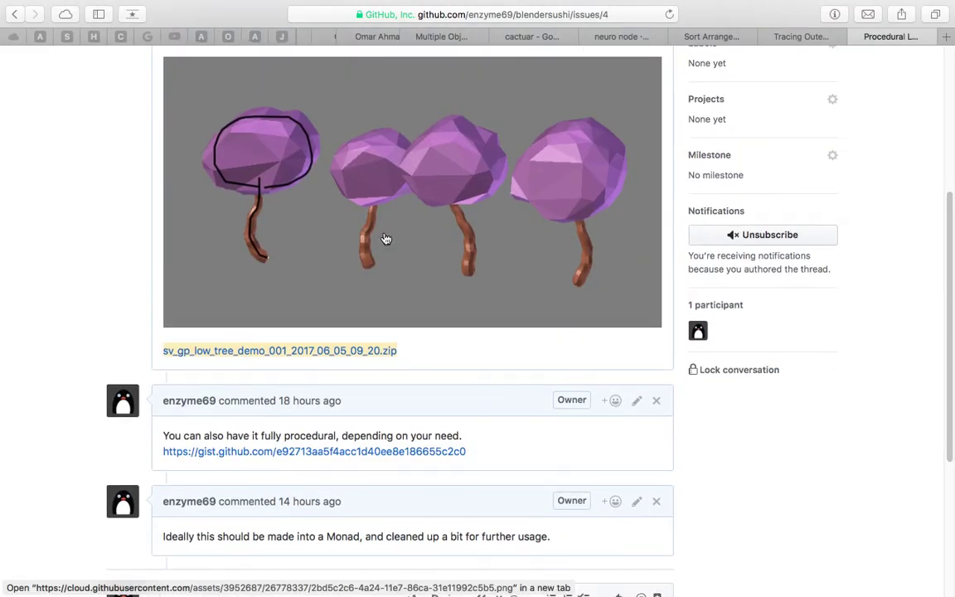
key(ctrl+Left)
- Select all tree objects in the 3D view and delete them
middle_drag(361, 261, 449, 270)
key(a)
key(a)
key(x)
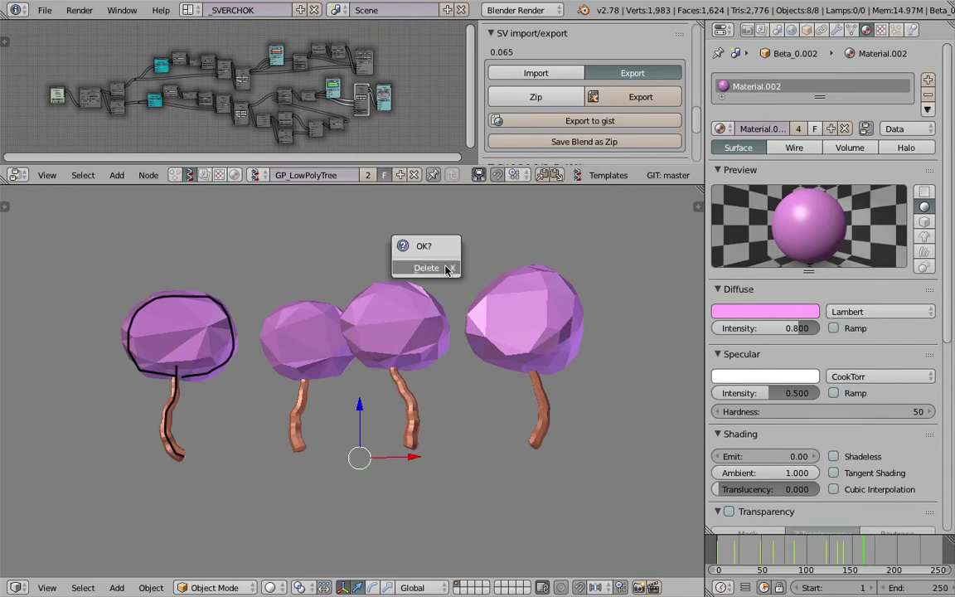
click(447, 269)
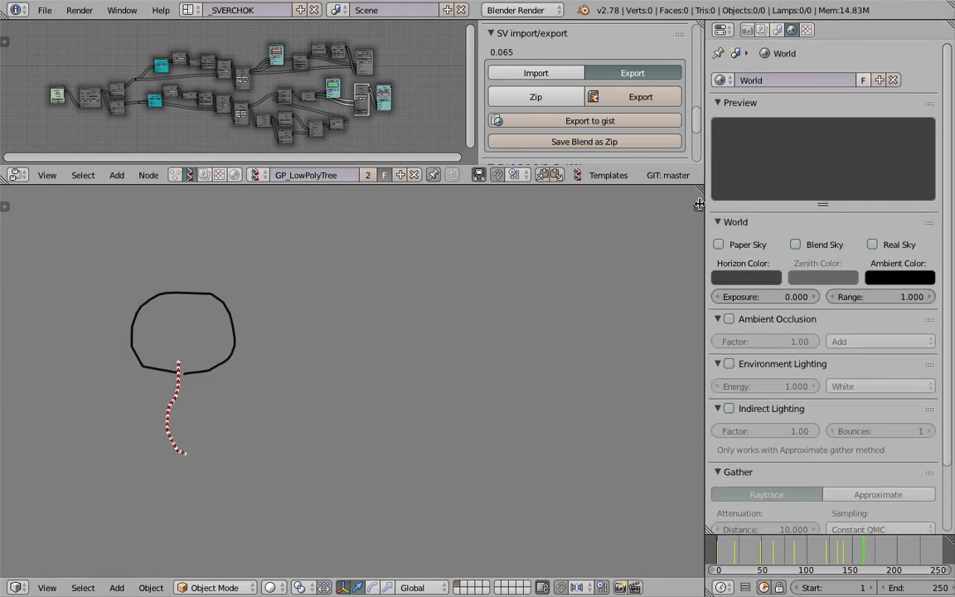
- Remove the Color entry from GP_Palette in the 3D view's Grease Pencil Colors to clear the crown and trunk strokes
key(n)
scroll(605, 311, up, 10)
scroll(668, 303, up, 8)
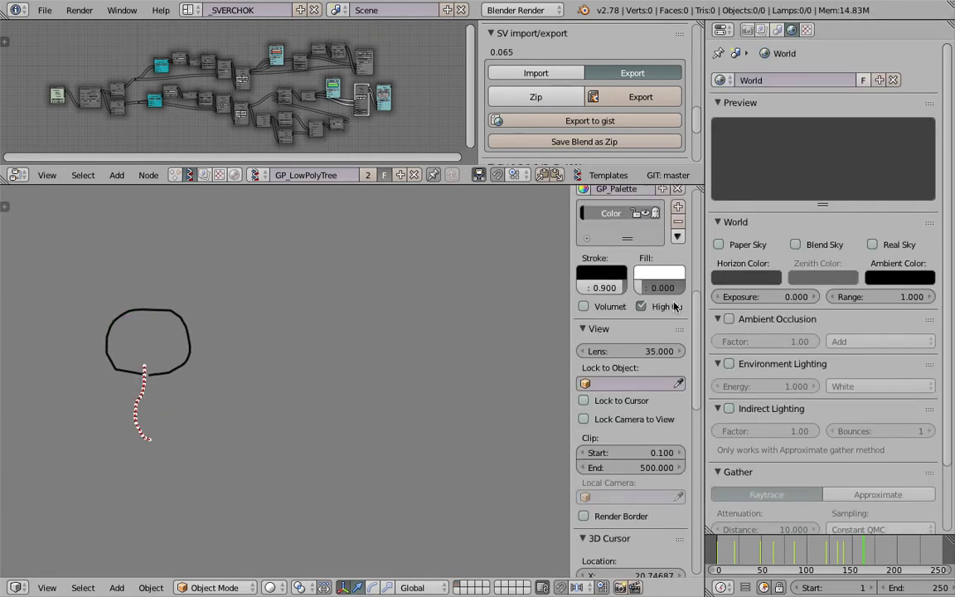
click(678, 310)
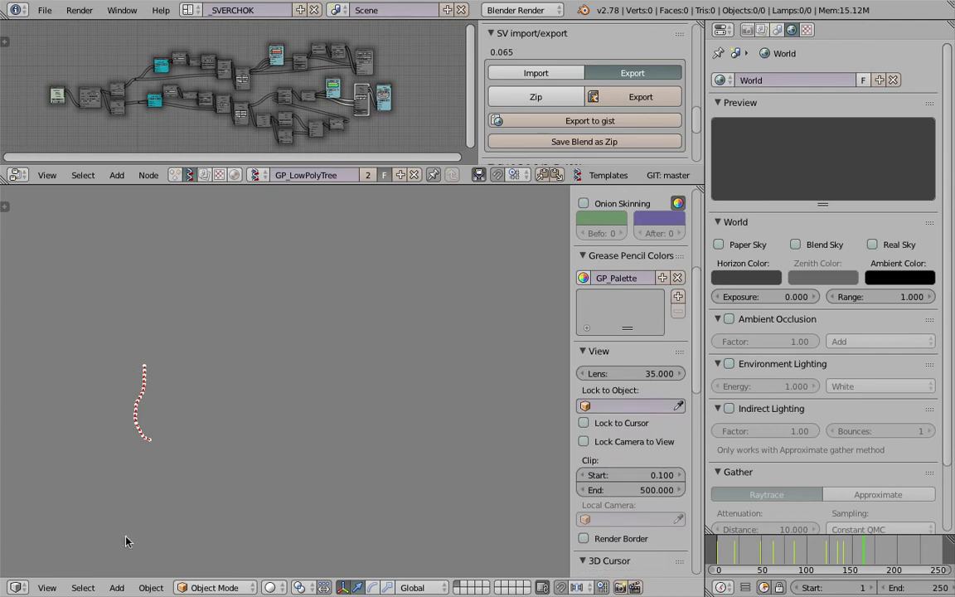
- Draw a wavy Grease Pencil trunk with a rounded crown outline above it, and move to about frame 188 to generate the tree
click(47, 586)
click(81, 488)
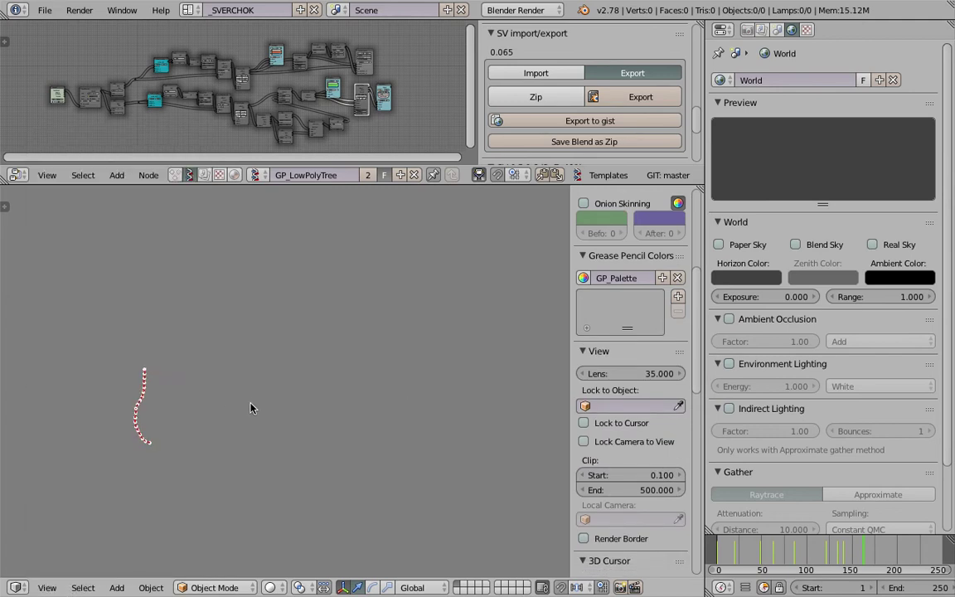
mouse_move(306, 523)
mouse_down()
mouse_move(305, 418)
mouse_move(295, 366)
mouse_move(281, 392)
mouse_move(262, 272)
mouse_move(356, 373)
mouse_move(283, 387)
mouse_up()
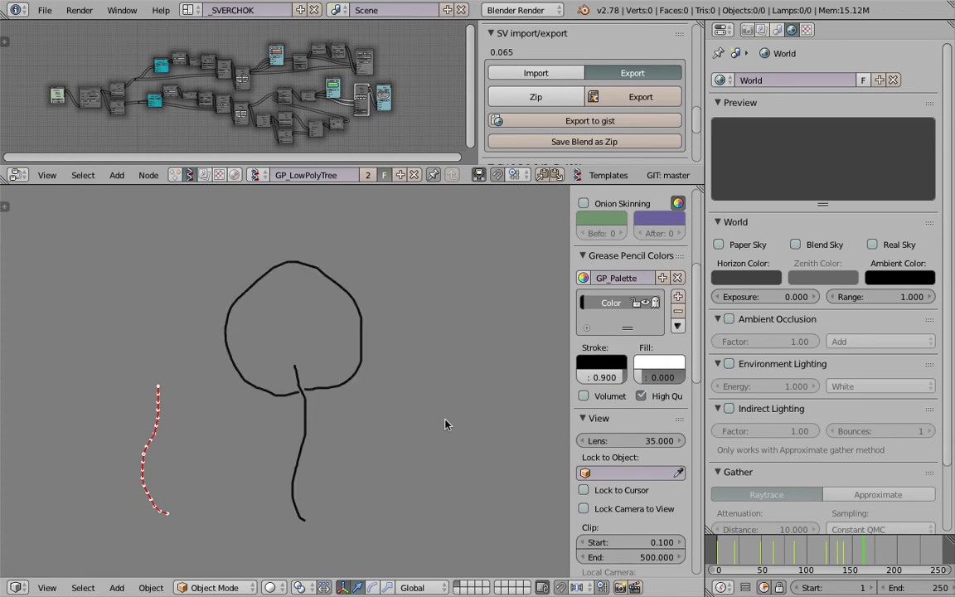
click(883, 559)
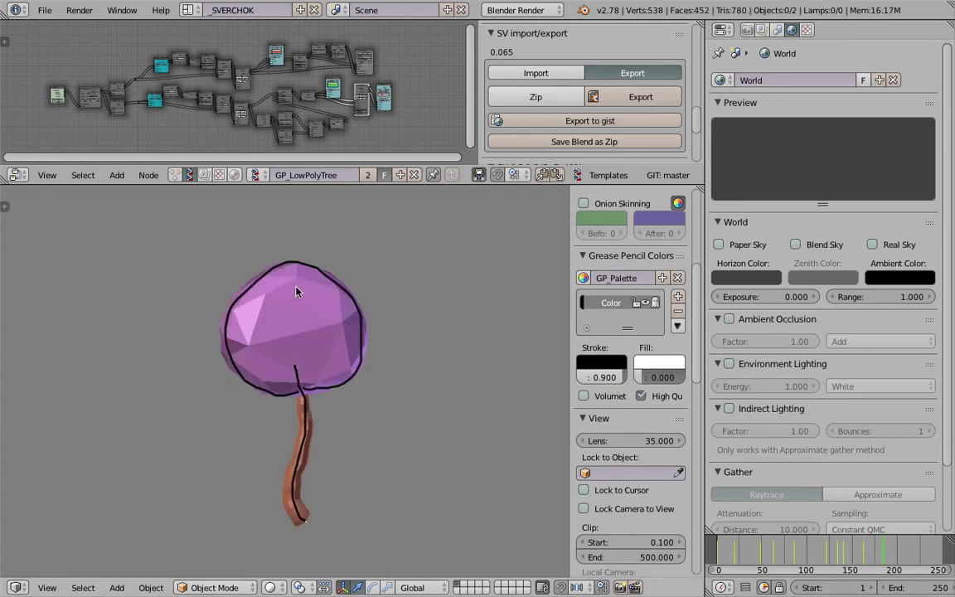
- Remove the Grease Pencil layer holding the new strokes and delete the generated crown and trunk objects
scroll(681, 375, up, 7)
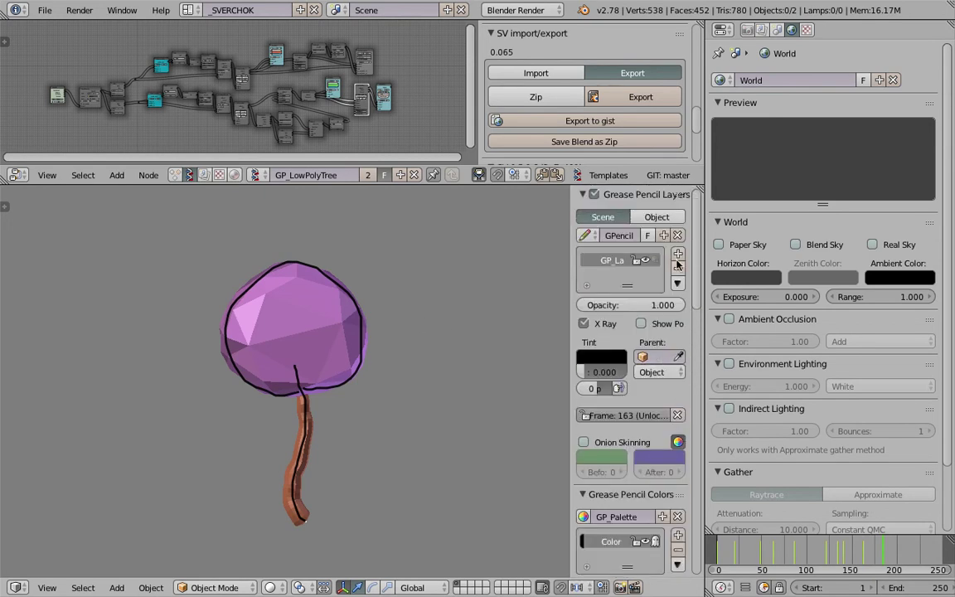
click(678, 271)
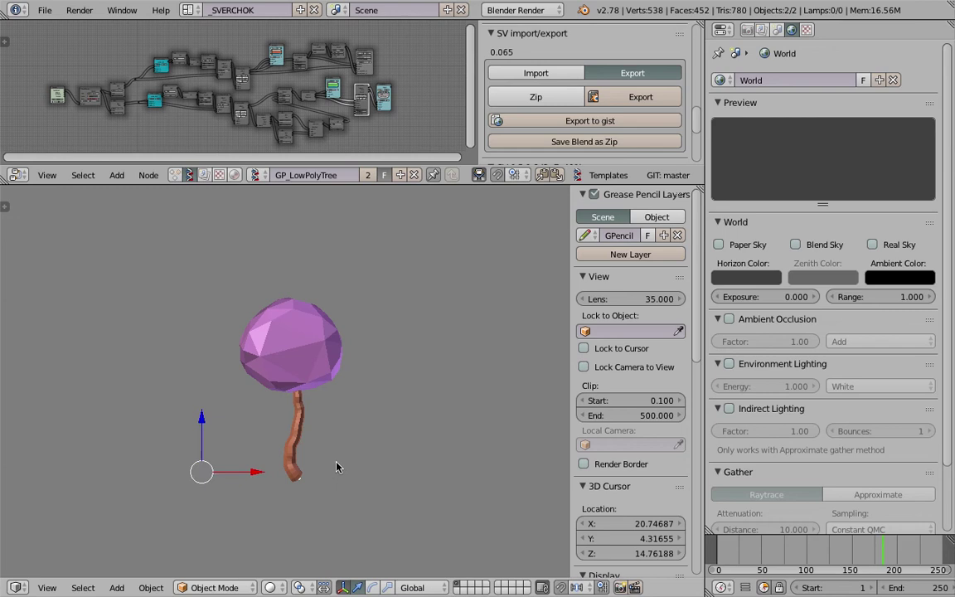
shift+middle_drag(297, 482, 243, 483)
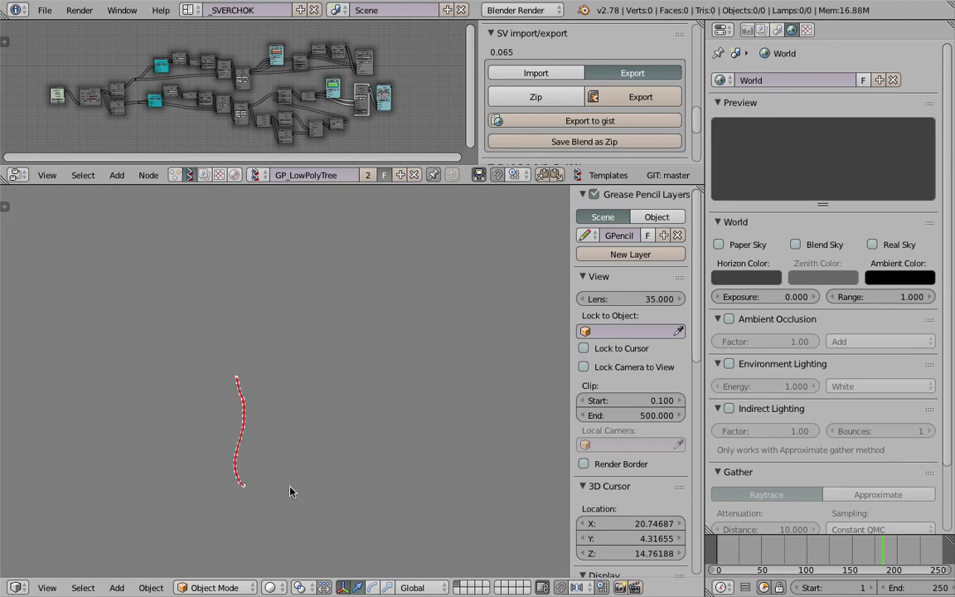
scroll(622, 397, down, 15)
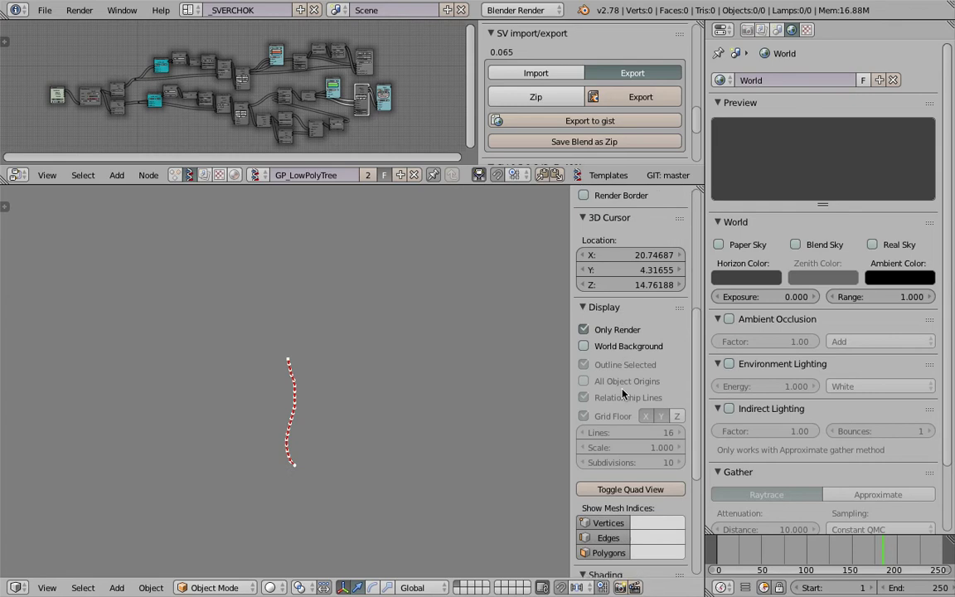
scroll(630, 414, up, 12)
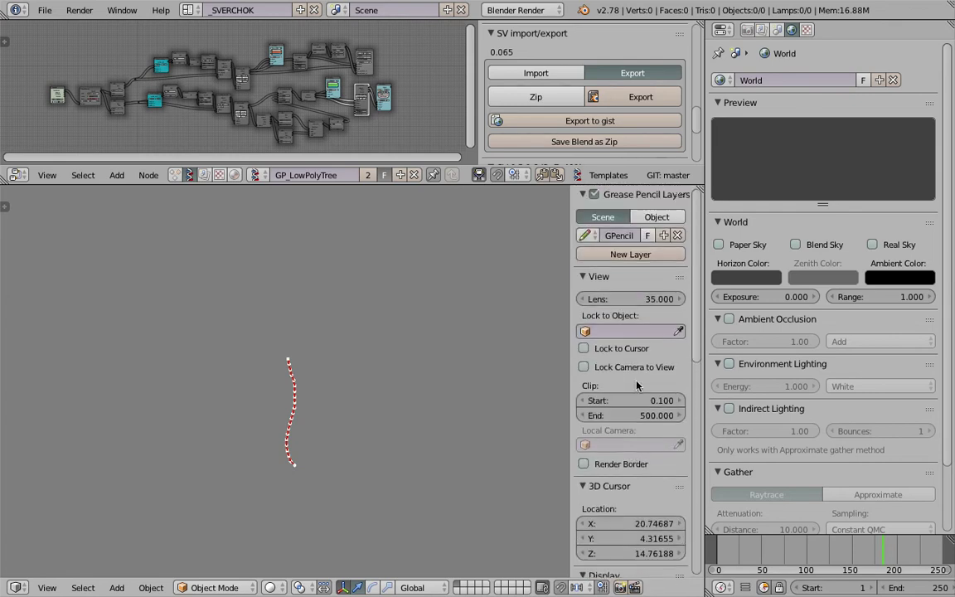
- Turn off Only Render in the 3D view's display settings and switch to the front orthographic view centred on the world origin
scroll(638, 377, down, 7)
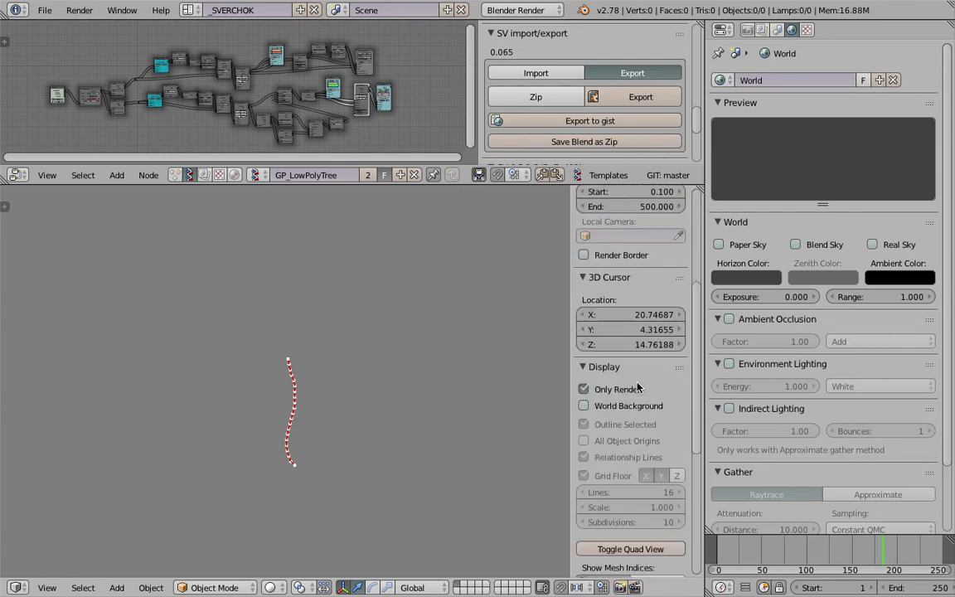
click(608, 362)
middle_drag(239, 485, 256, 480)
click(47, 588)
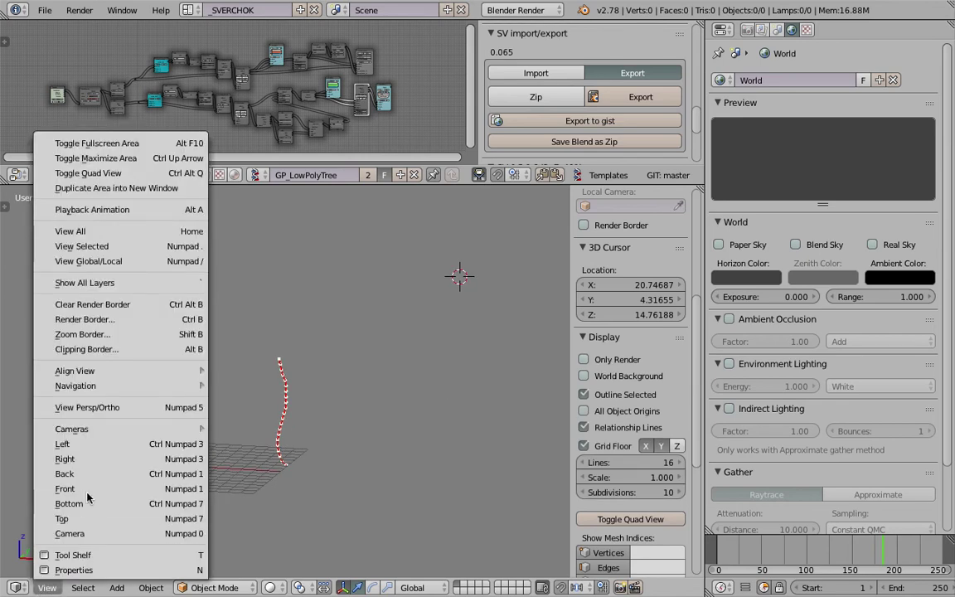
click(78, 448)
scroll(369, 482, up, 2)
shift+middle_drag(383, 515, 314, 518)
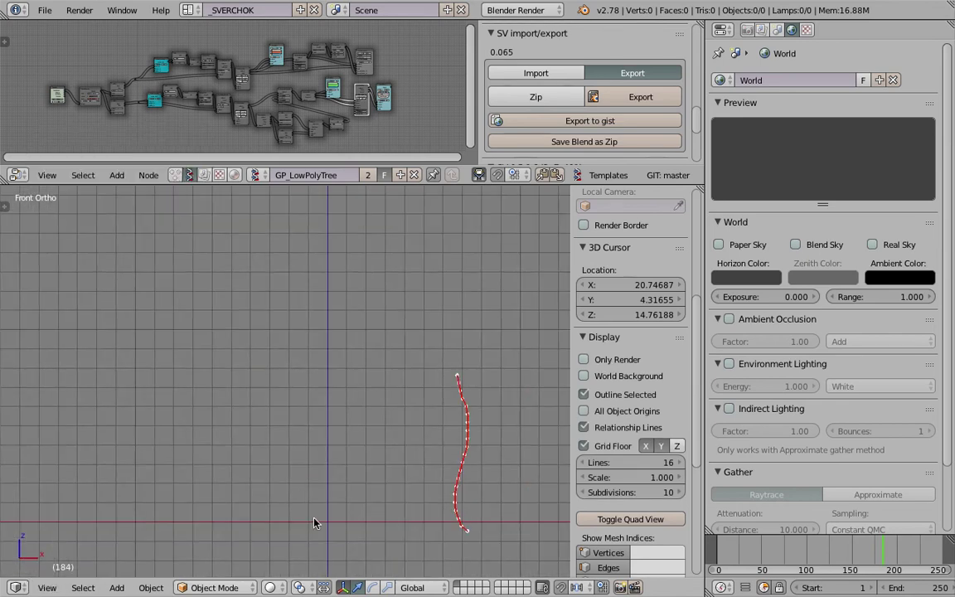
- Draw a curved Grease Pencil trunk rising from the world origin with a rounded crown outline, and move to frame 28 to generate the tree
mouse_move(326, 520)
mouse_down()
mouse_move(347, 426)
mouse_move(339, 377)
mouse_move(326, 390)
mouse_move(284, 291)
mouse_move(411, 277)
mouse_move(347, 388)
mouse_up()
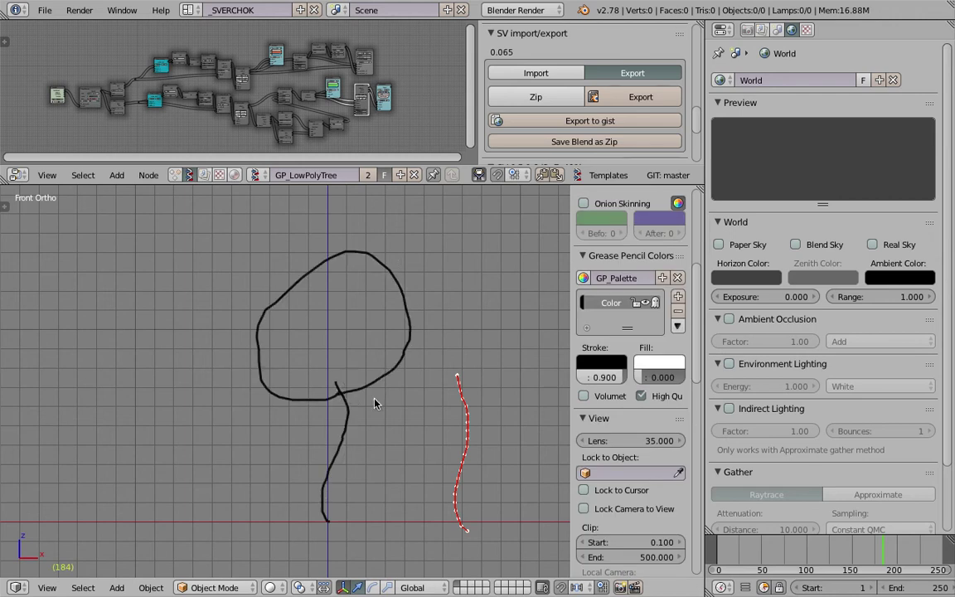
click(741, 552)
key(Home)
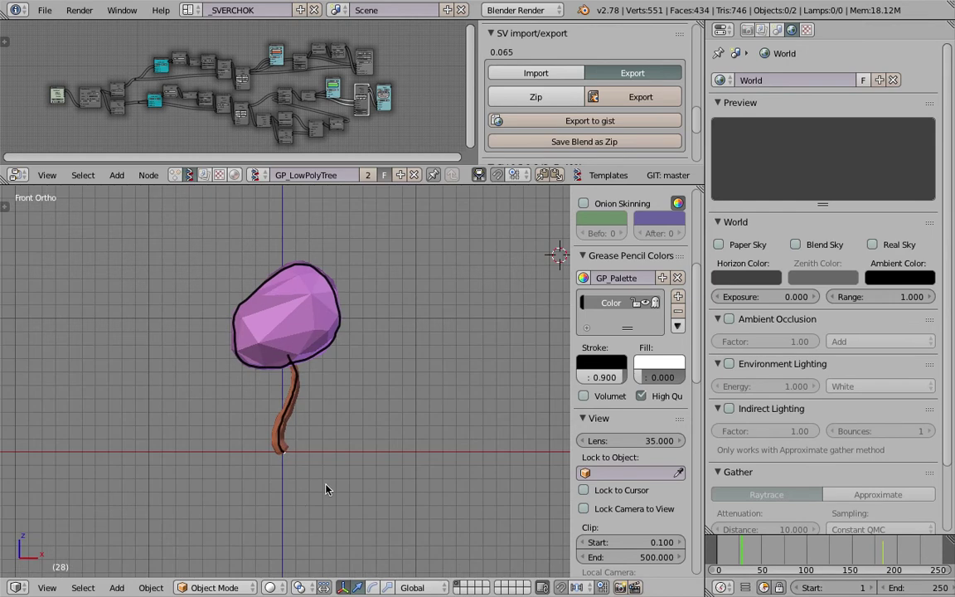
- Duplicate the generated trunk and crown together and place the copy to the left of the original tree
right_click(294, 423)
shift+right_click(325, 325)
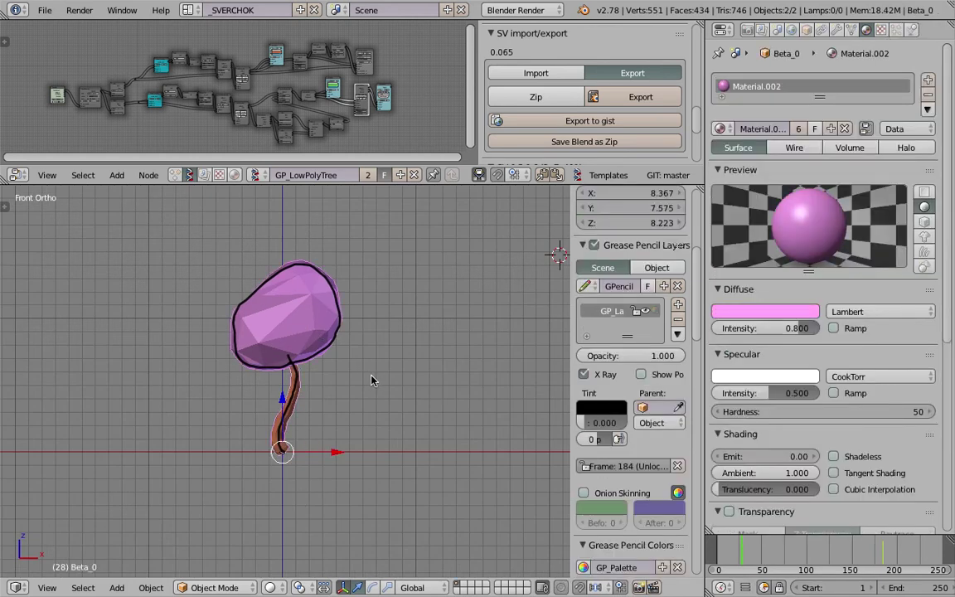
key(shift+d)
click(195, 377)
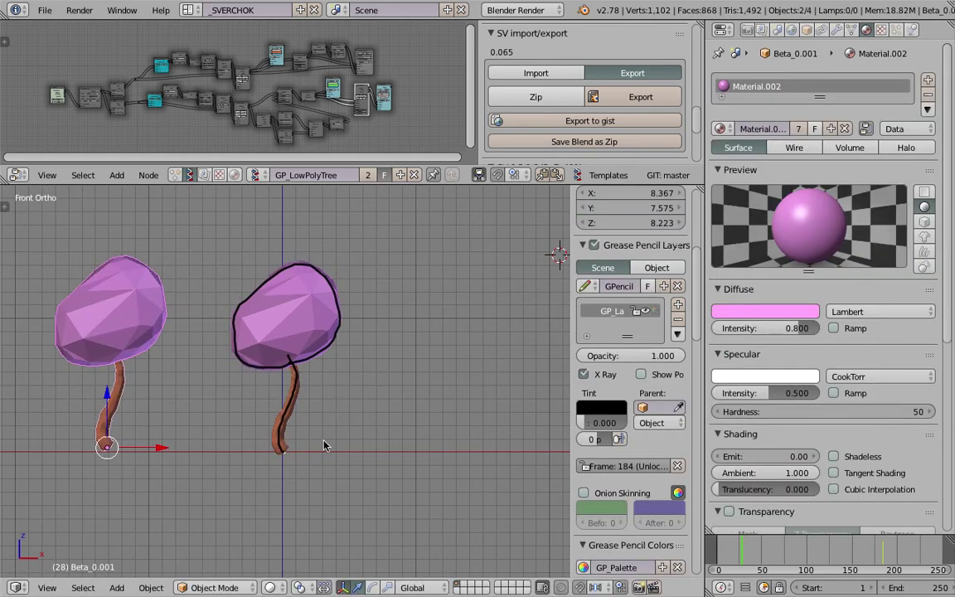
- Draw a new bent trunk and a rounder crown at the origin on frame 49, and move to frame 73 to regenerate the tree
click(762, 556)
mouse_move(282, 450)
mouse_down()
mouse_move(303, 420)
mouse_move(280, 320)
mouse_move(277, 341)
mouse_move(228, 258)
mouse_move(331, 320)
mouse_move(294, 352)
mouse_up()
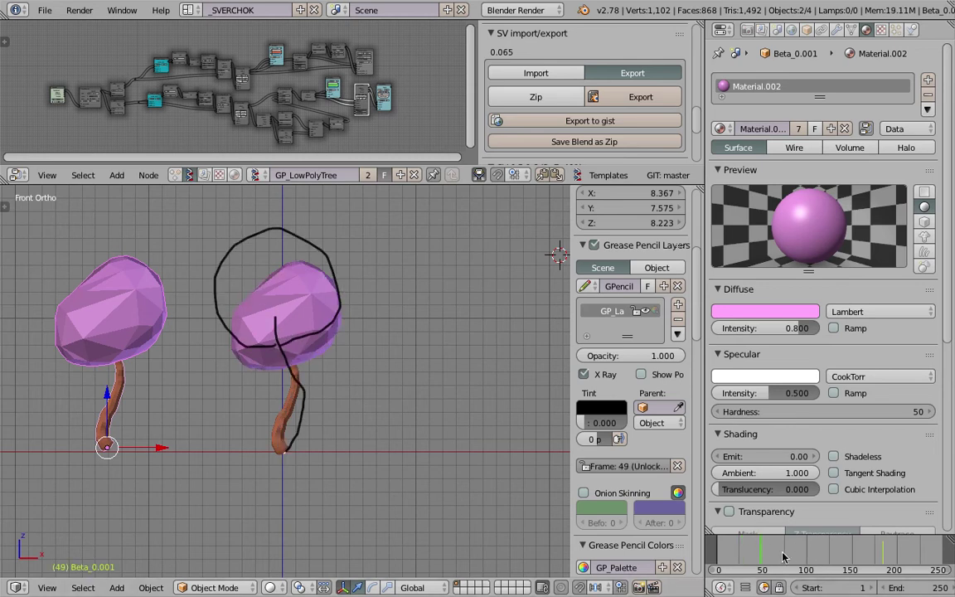
click(782, 554)
- Duplicate the regenerated trunk and crown together and place the copy to the right of the origin
right_click(300, 412)
shift+right_click(308, 300)
key(shift+d)
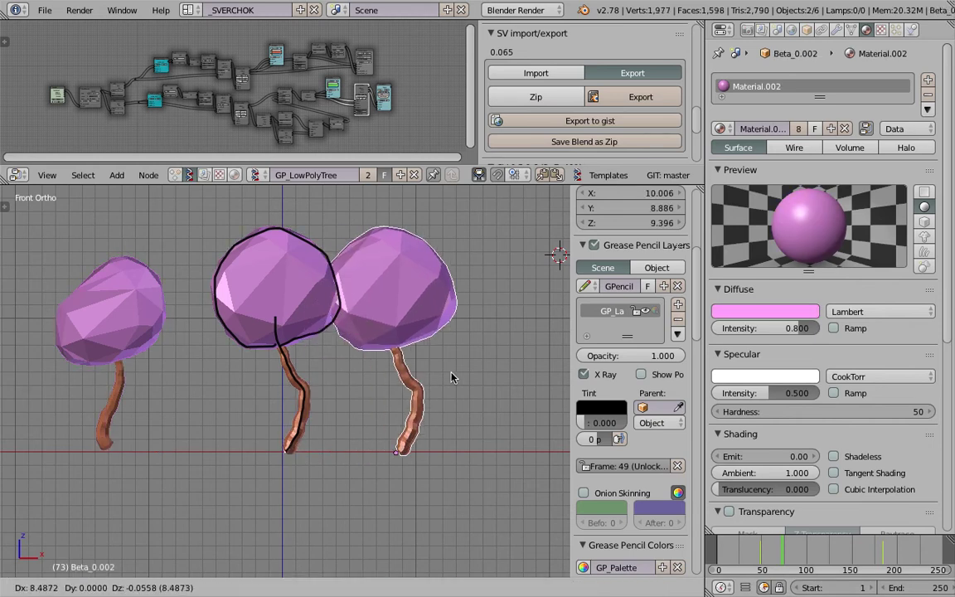
click(502, 372)
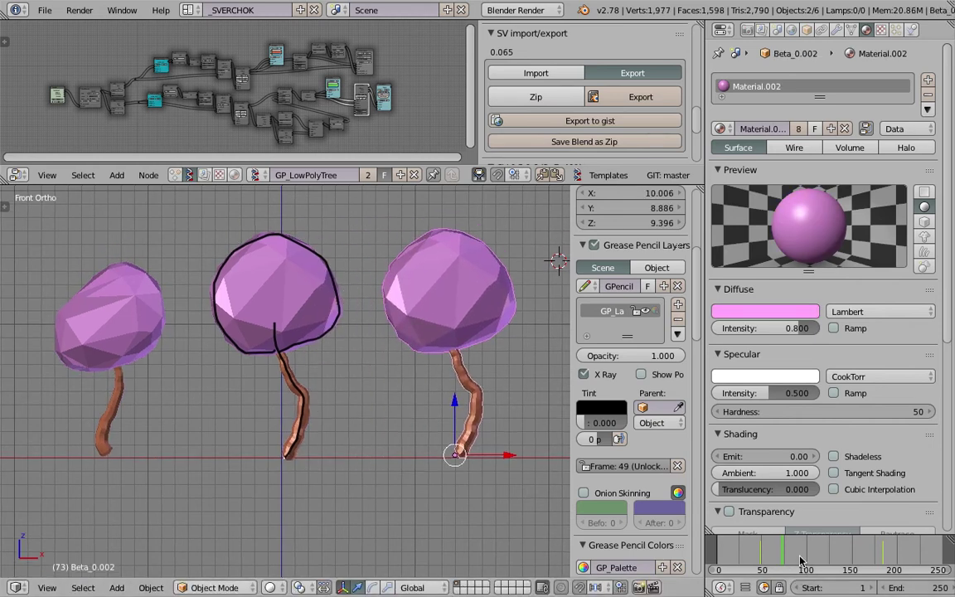
- Draw a trunk with an oval crown on frame 92, generate the tree, and place its duplicate left of the other trees
drag(288, 456, 293, 313)
shift+middle_drag(300, 349, 296, 405)
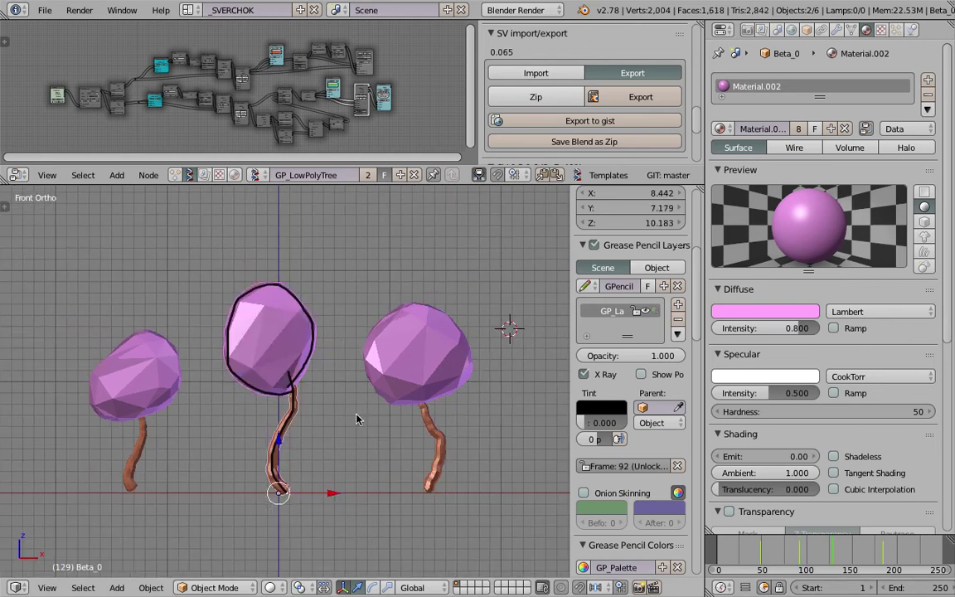
key(shift+d)
click(120, 419)
shift+middle_drag(336, 451, 386, 464)
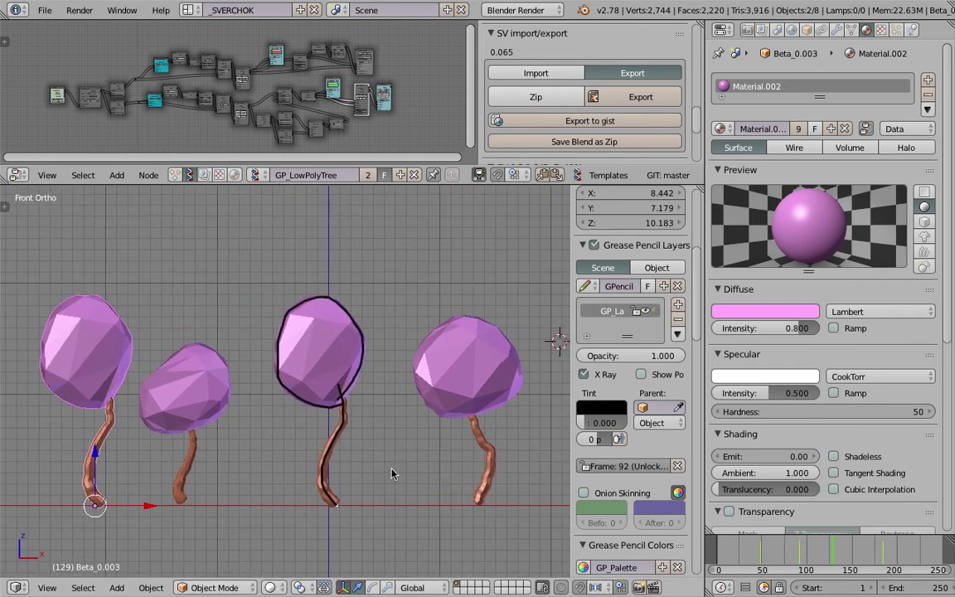
- Draw a taller trunk with a large round crown on frame 129, generate the tree at frame 139, and place its duplicate at the far left
mouse_move(329, 506)
mouse_down()
mouse_move(322, 371)
mouse_move(337, 348)
mouse_move(315, 251)
mouse_move(290, 341)
mouse_up()
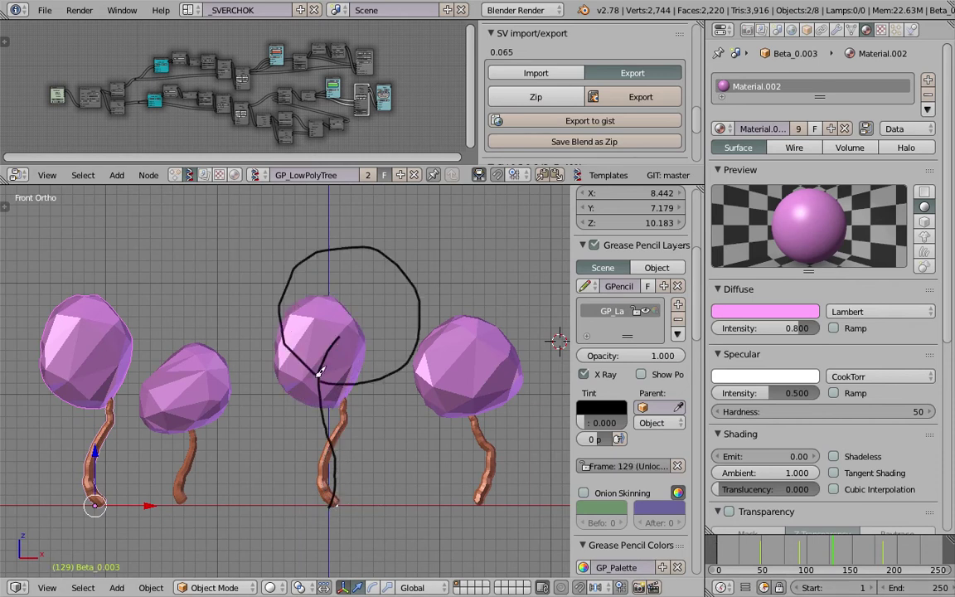
click(842, 550)
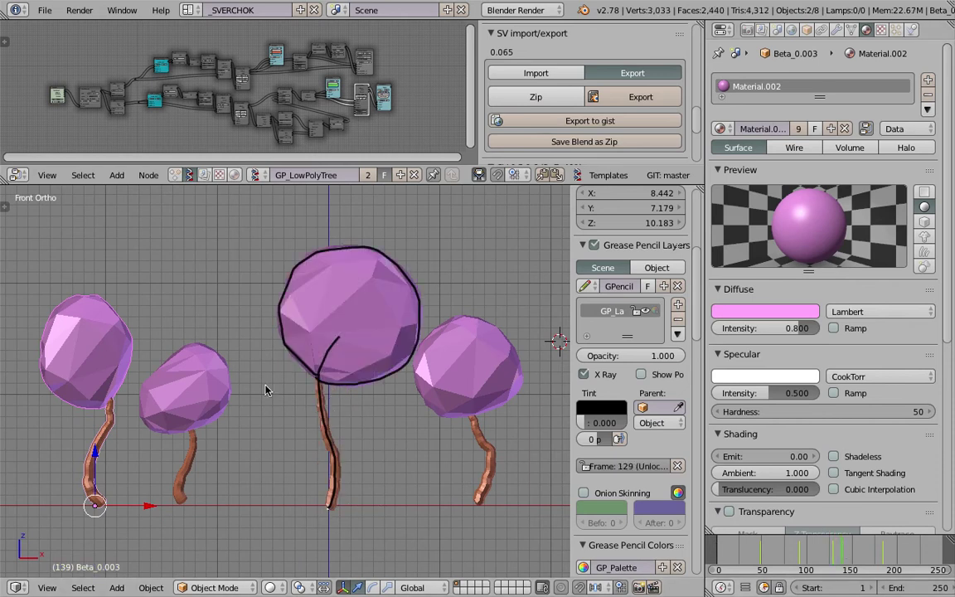
scroll(327, 408, down, 2)
right_click(311, 408)
shift+right_click(341, 347)
key(shift+d)
click(109, 371)
- Try to join the rightmost tree's trunk and crown into one object and undo the join
middle_drag(346, 373, 295, 402)
middle_drag(407, 449, 206, 448)
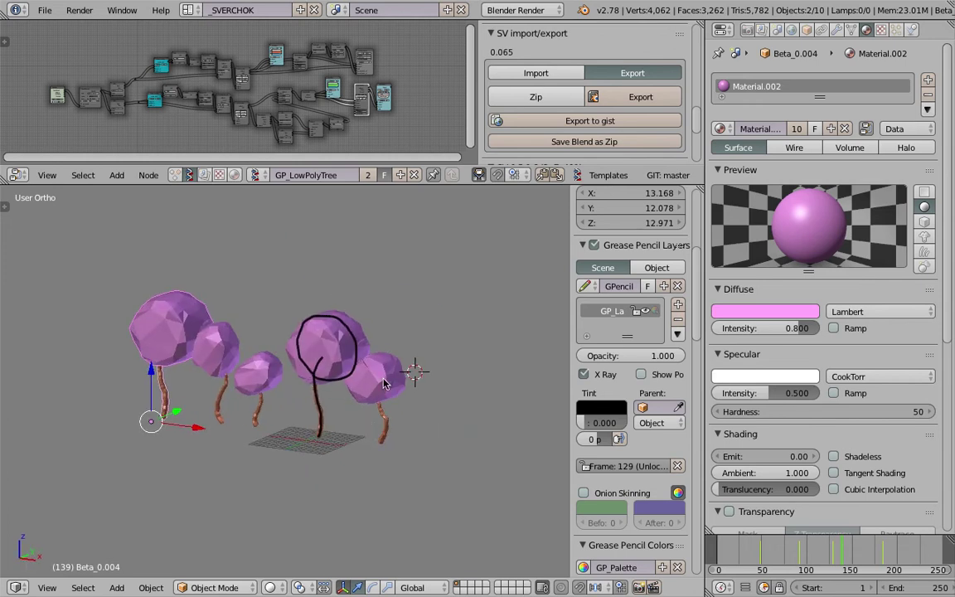
scroll(384, 389, up, 3)
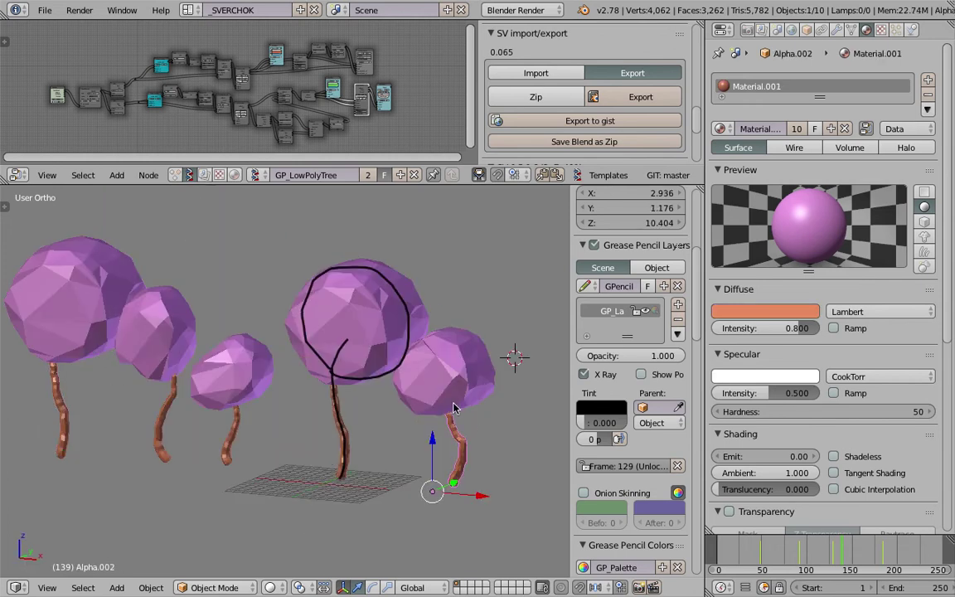
right_click(448, 419)
scroll(443, 418, down, 2)
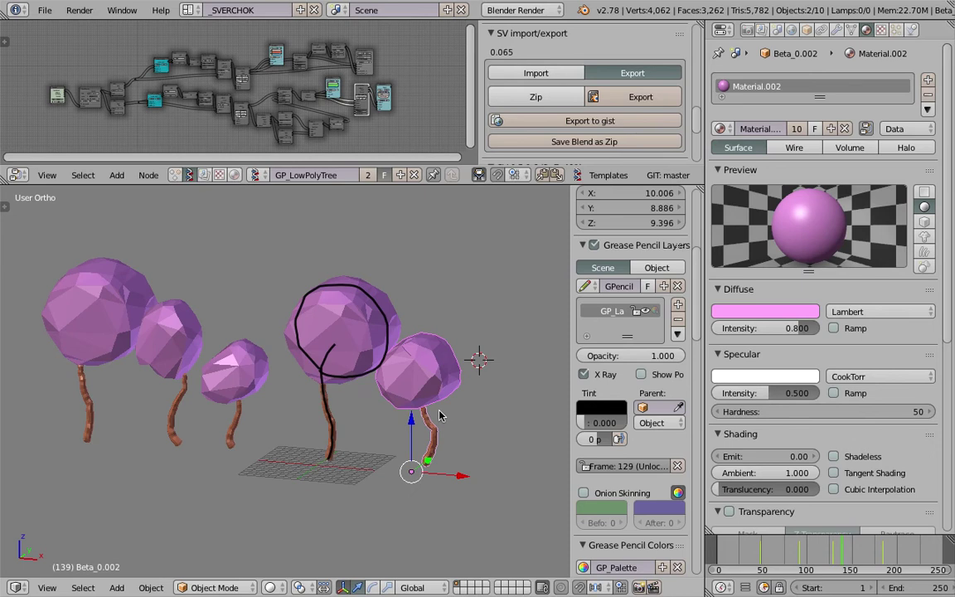
key(ctrl+j)
scroll(416, 421, up, 3)
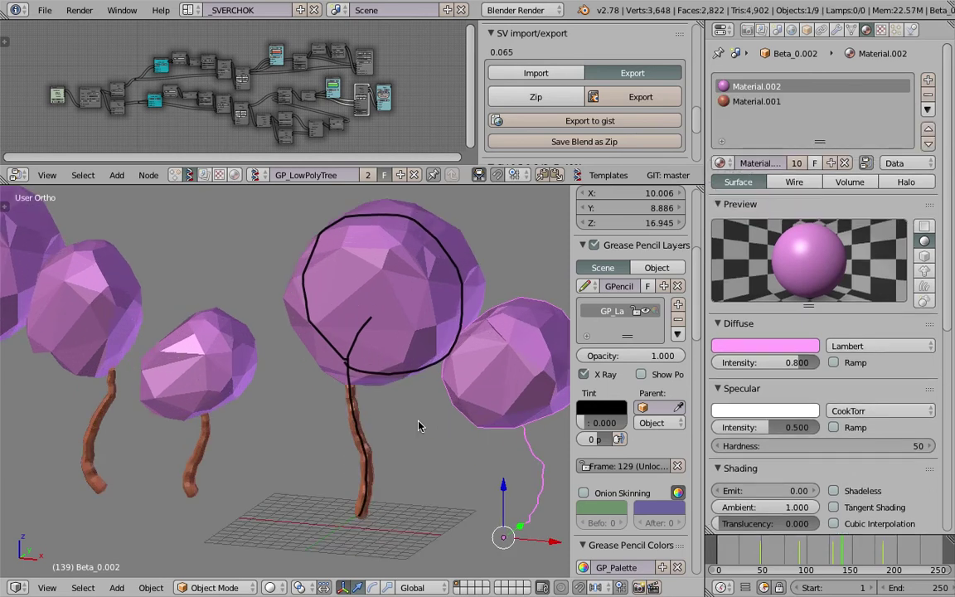
key(ctrl+z)
- Apply the sv_skin and sv_subsurf modifiers on the rightmost tree's trunk
scroll(465, 435, up, 3)
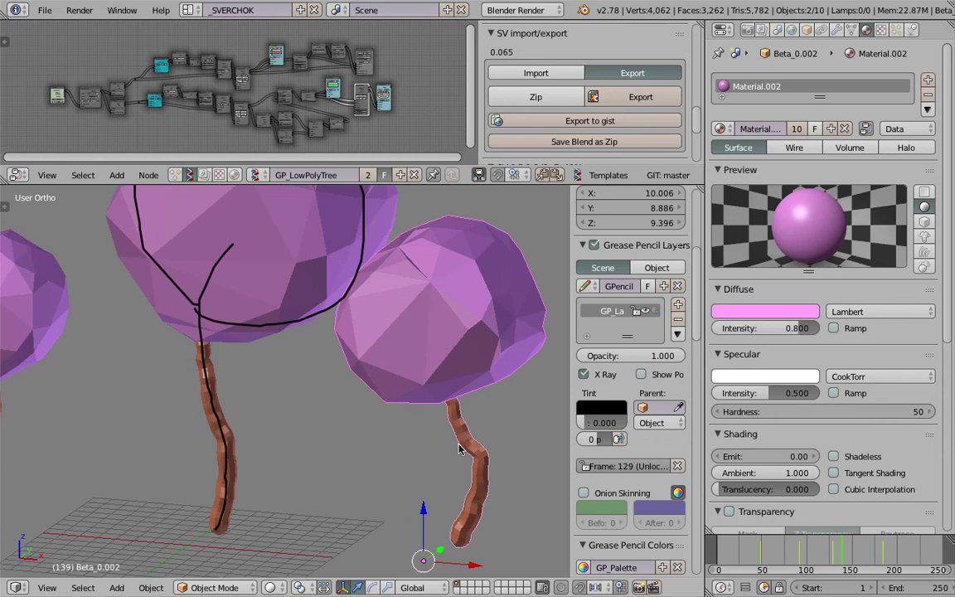
right_click(467, 445)
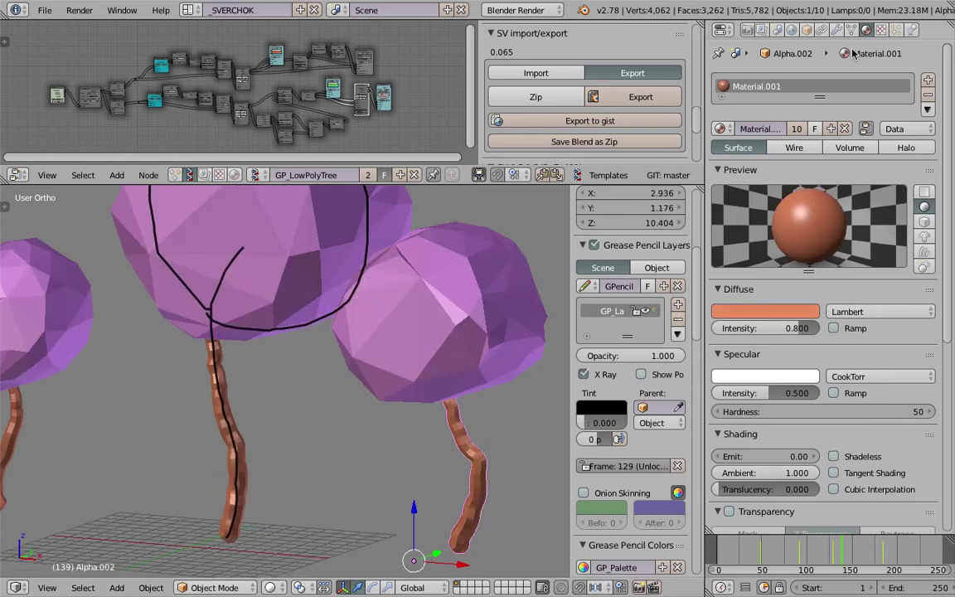
click(837, 31)
scroll(445, 368, down, 3)
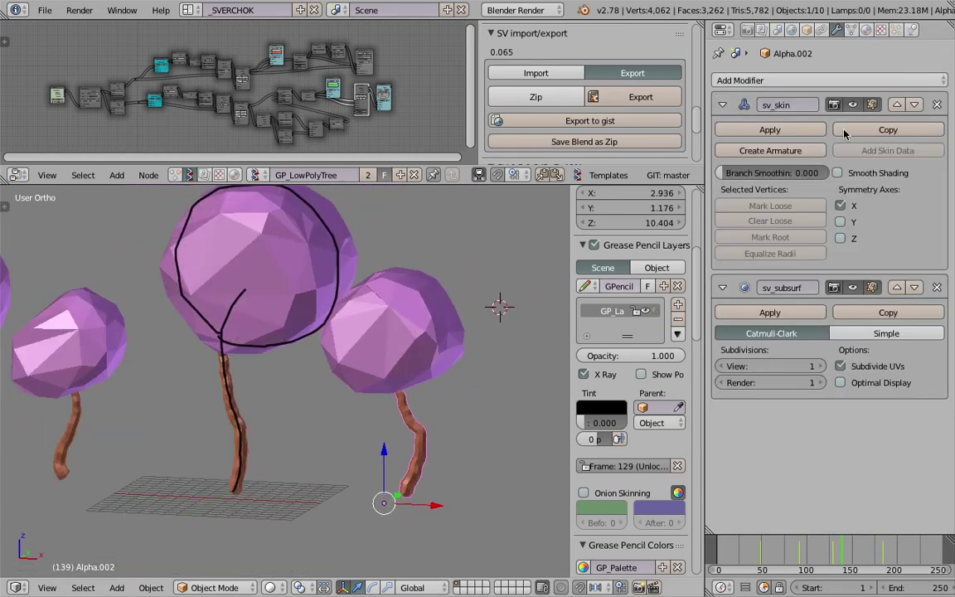
click(788, 130)
click(770, 130)
middle_drag(382, 382, 353, 396)
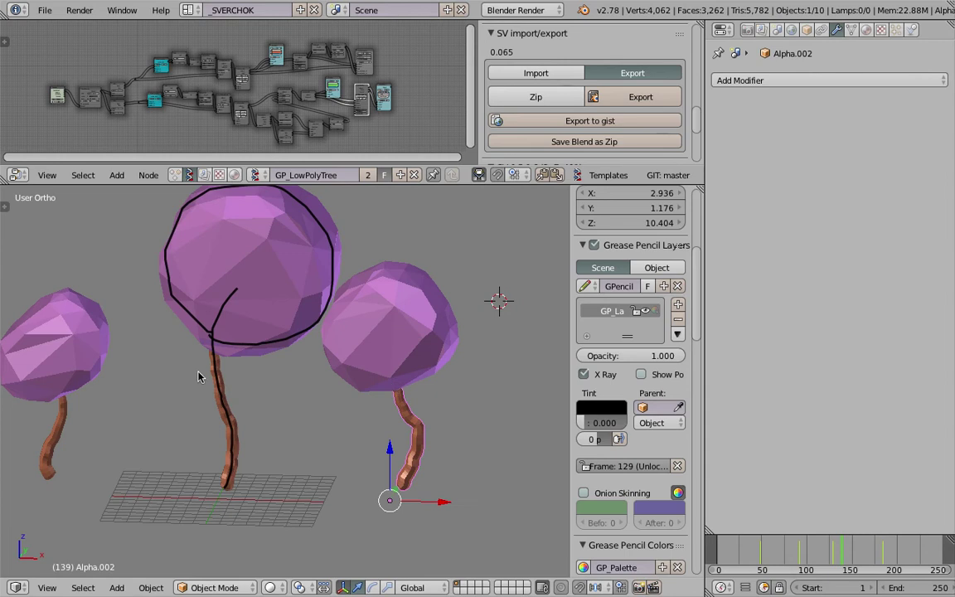
- Apply the sv_skin and sv_subsurf modifiers on the trunk of the generated tree at the origin
right_click(230, 375)
shift+middle_drag(443, 342, 482, 344)
click(779, 131)
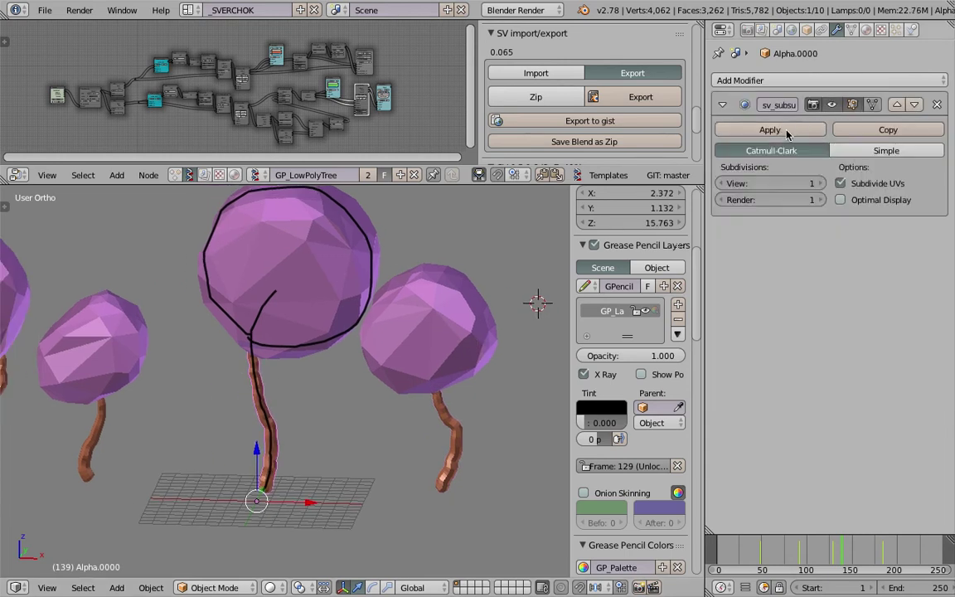
click(785, 133)
- Apply the sv_skin modifier on the trunk of the small tree left of the origin
scroll(344, 357, down, 1)
shift+middle_drag(344, 358, 548, 312)
right_click(335, 376)
click(778, 129)
click(775, 130)
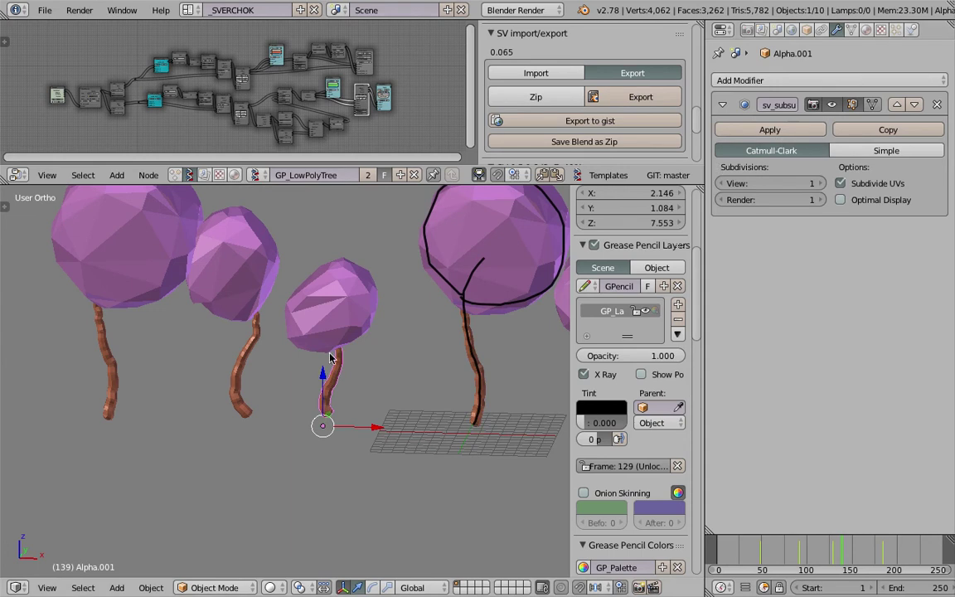
- Duplicate the origin tree's trunk and crown together and place the copy slightly to its left
right_click(472, 340)
shift+right_click(494, 307)
scroll(486, 344, down, 1)
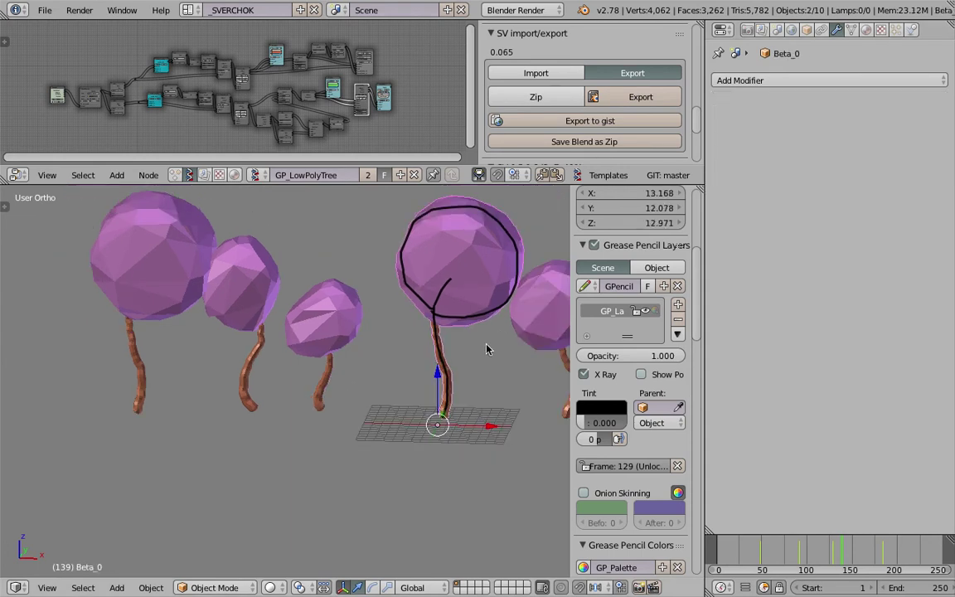
key(shift+d)
click(431, 348)
- Apply the sv_subsurf modifier on the small tree's trunk and join the trunk with its crown
right_click(328, 365)
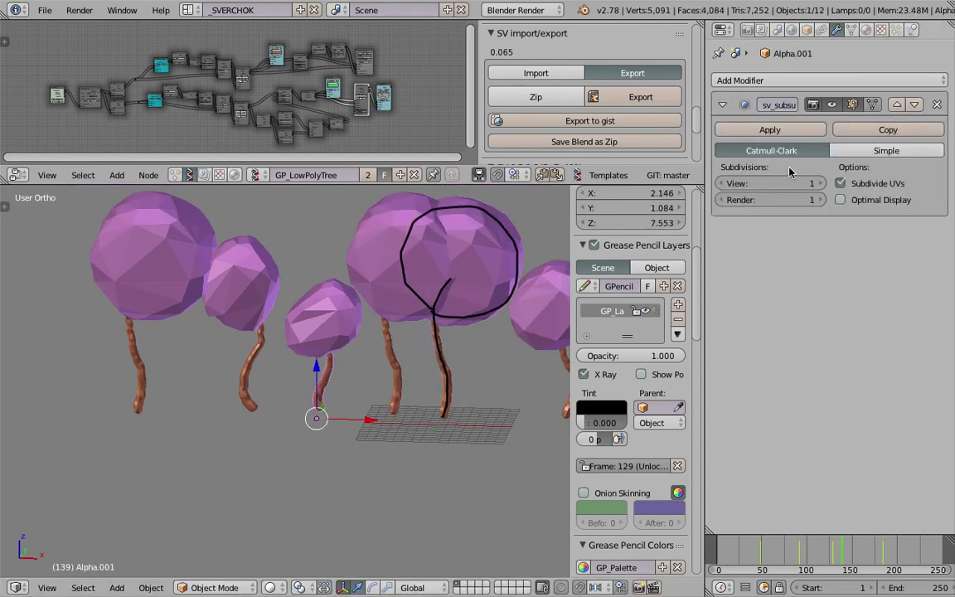
click(777, 129)
right_click(332, 323)
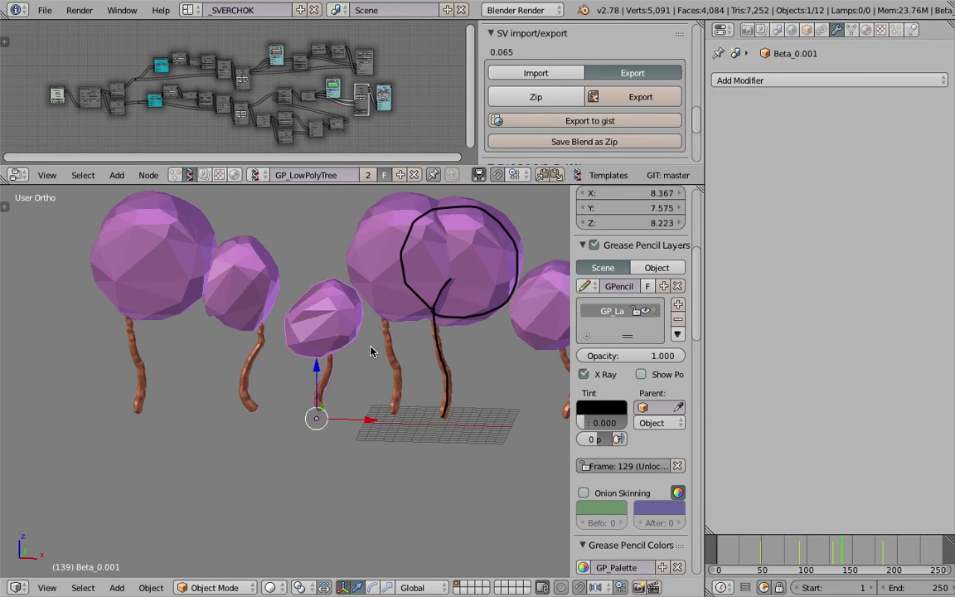
right_click(328, 376)
shift+right_click(327, 347)
- Apply the sv_skin and sv_subsurf modifiers on the trunks of the two leftmost trees
right_click(254, 336)
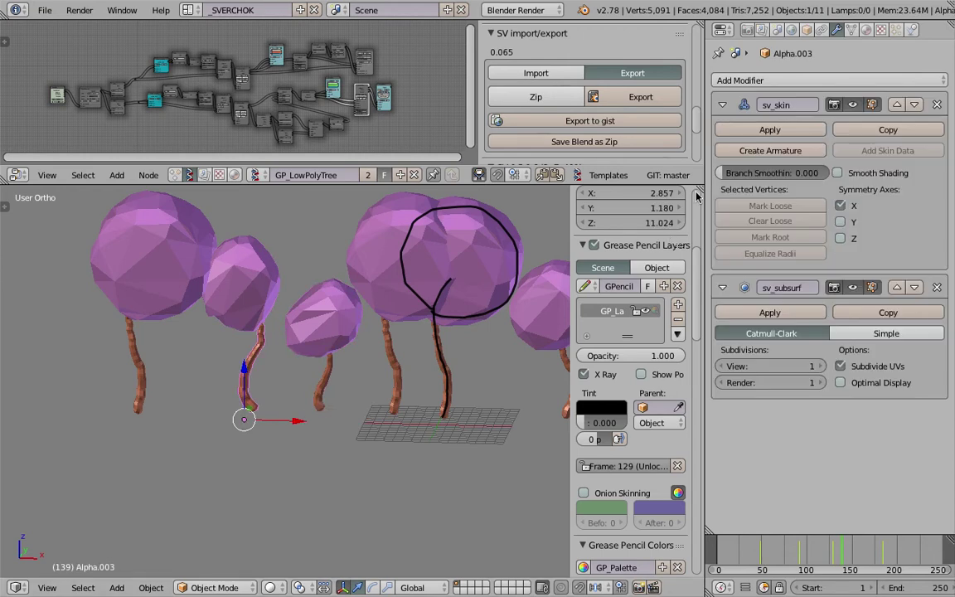
click(746, 133)
click(747, 133)
right_click(135, 348)
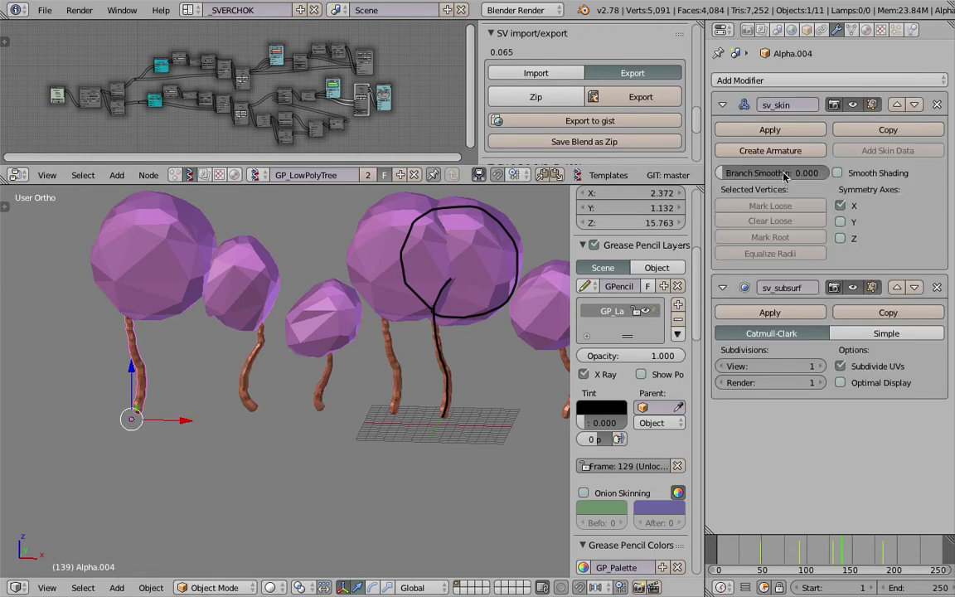
click(771, 130)
click(771, 130)
- Join the trunk and crown of each of the two leftmost trees into a single object per tree
shift+right_click(168, 288)
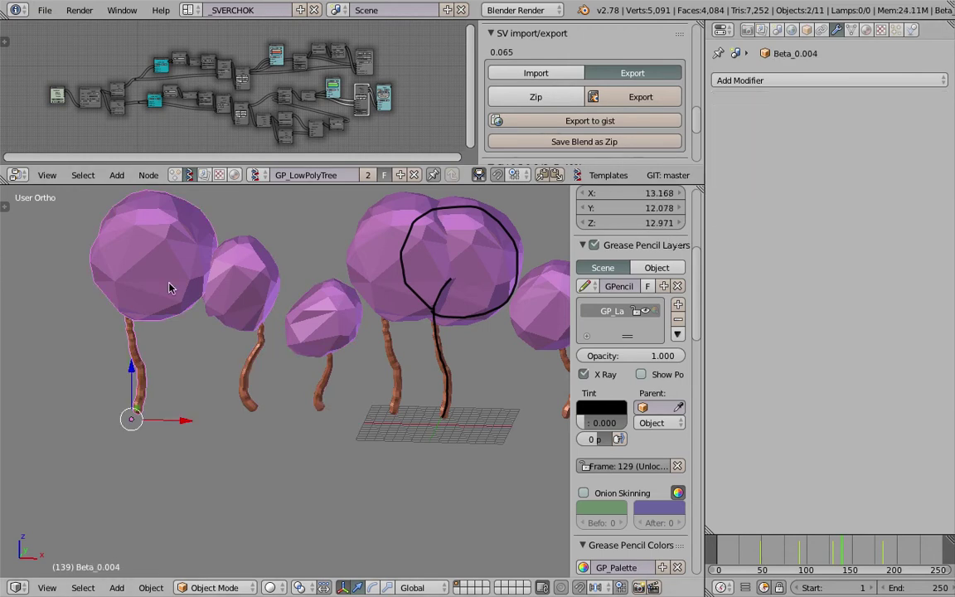
key(ctrl+j)
right_click(253, 322)
shift+right_click(264, 345)
key(ctrl+j)
- Move the oval-crowned tree to the far left of the row and the small tree next to the large left tree
scroll(263, 345, down, 2)
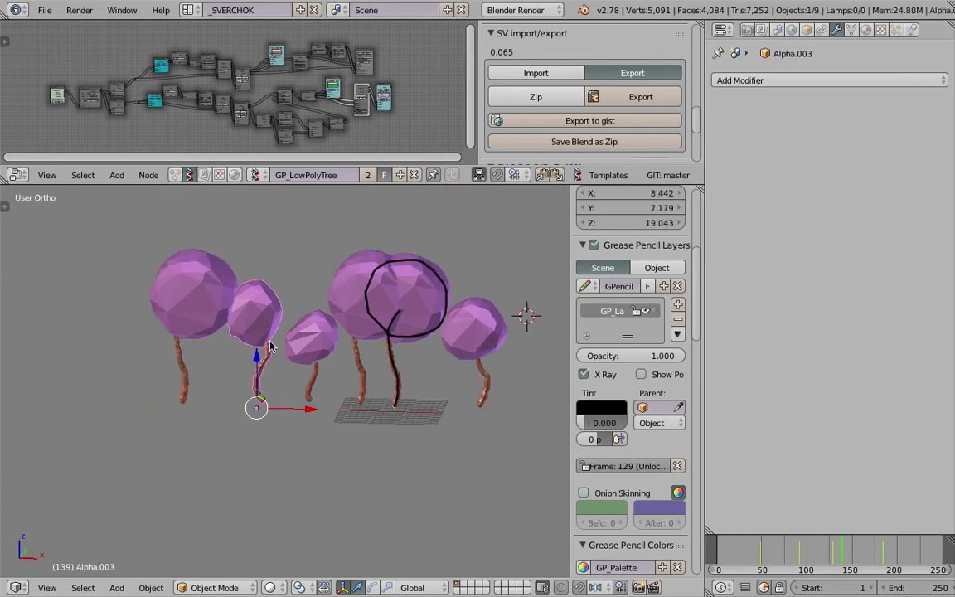
key(g)
click(333, 376)
right_click(313, 344)
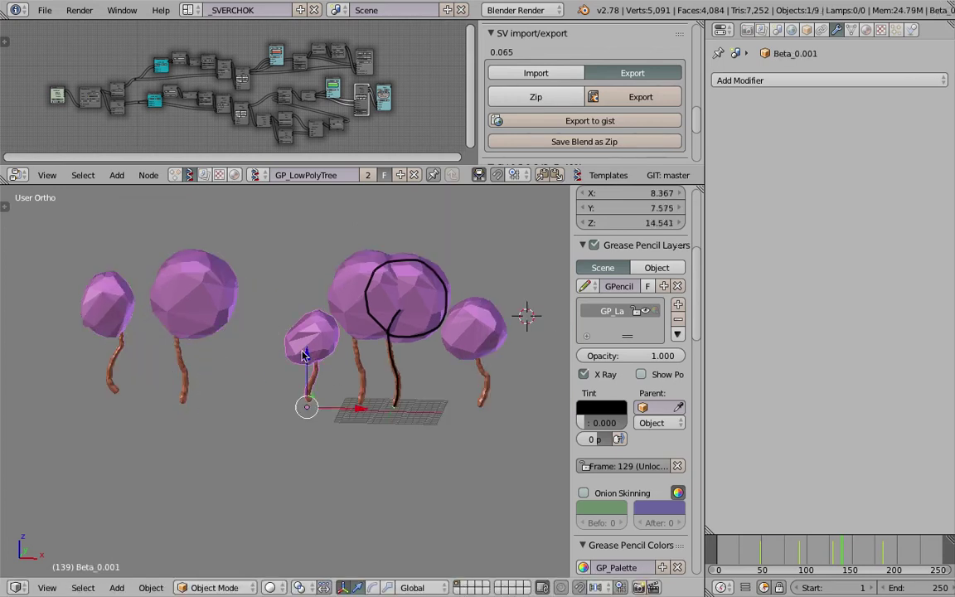
key(g)
click(249, 373)
- Join the trunk and crown of the copy beside the origin tree and move that tree further left
right_click(348, 329)
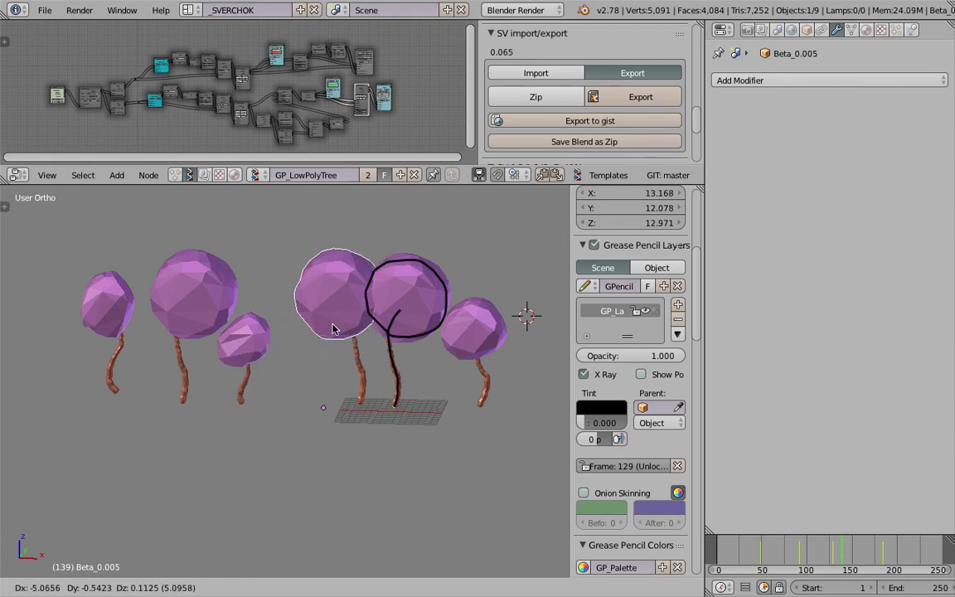
shift+right_click(353, 357)
key(ctrl+j)
key(g)
click(308, 353)
- Join the rightmost tree's trunk and crown into one object and move it to the far left of the row
right_click(481, 344)
shift+right_click(480, 337)
scroll(481, 337, down, 1)
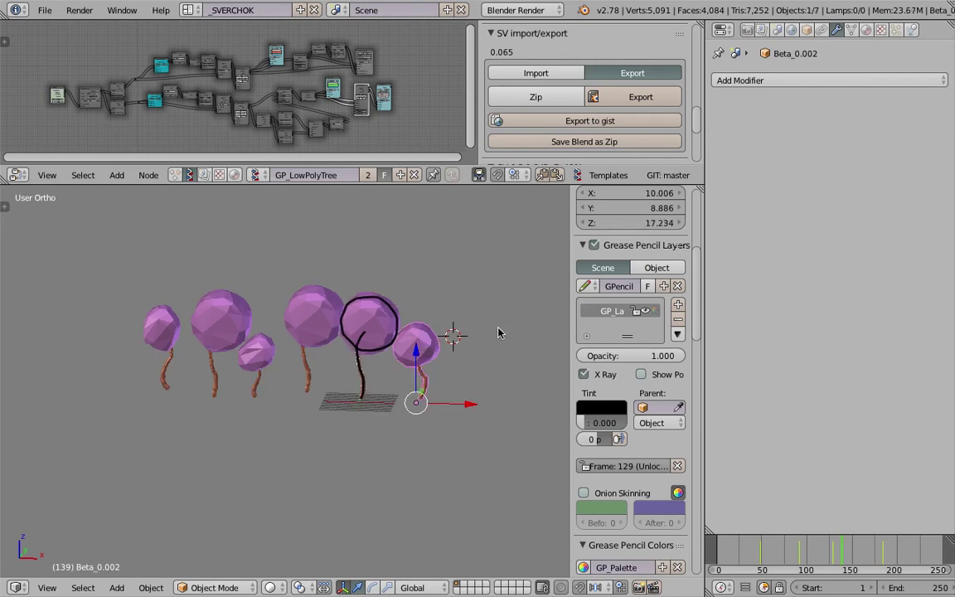
key(g)
click(125, 319)
scroll(370, 297, up, 2)
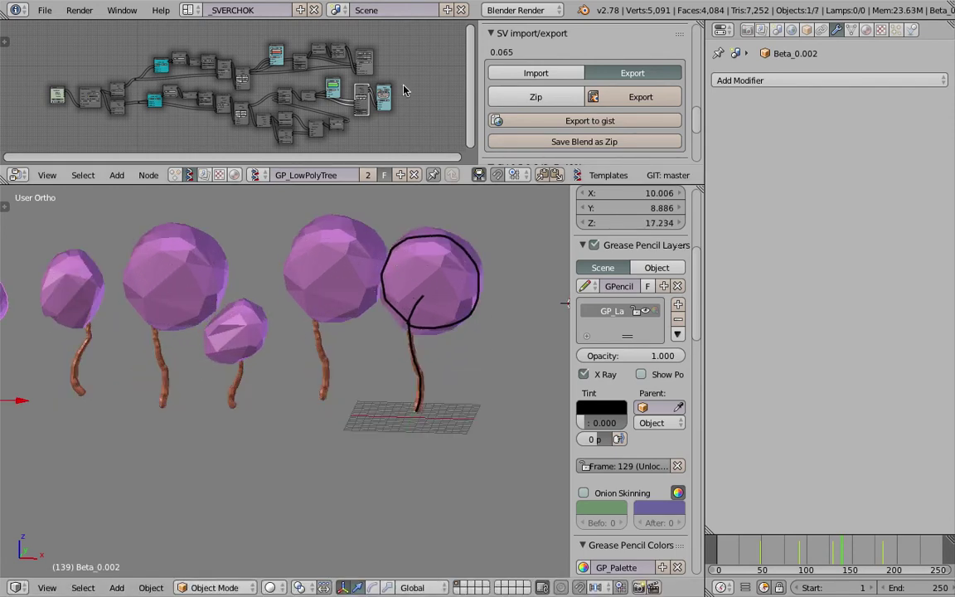
- Try to hide the generated crown through its Viewer BMesh node
scroll(394, 139, up, 4)
scroll(395, 139, up, 3)
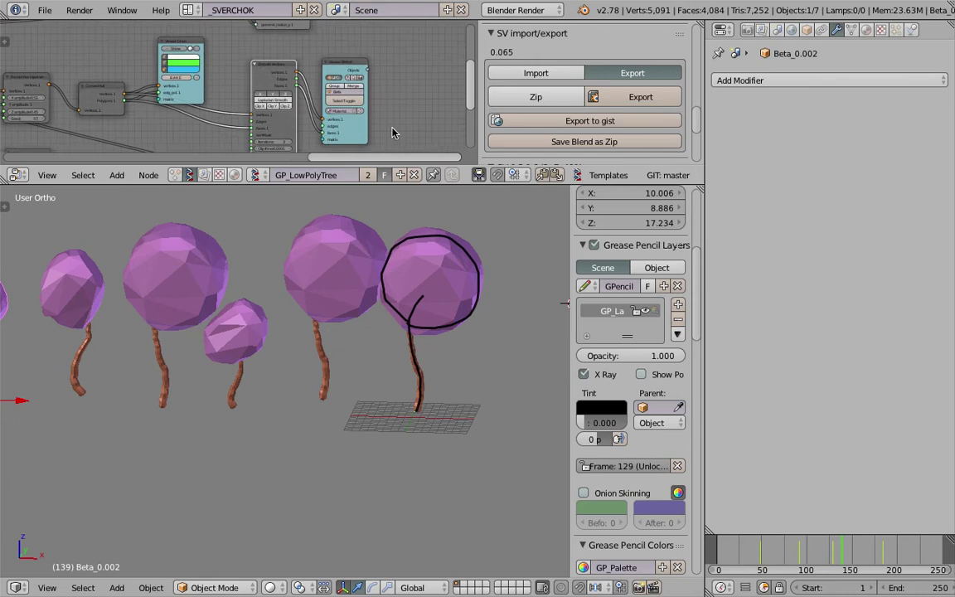
click(361, 78)
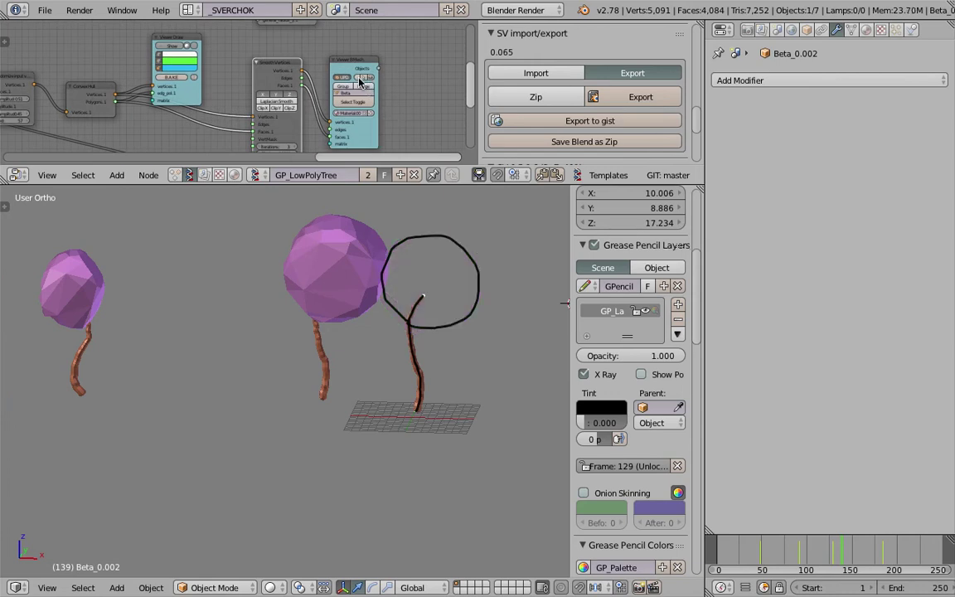
click(369, 82)
- Move the generated crown and trunk of the tree at the origin to layer 2
scroll(448, 273, down, 3)
right_click(379, 367)
shift+right_click(367, 377)
key(m)
key(2)
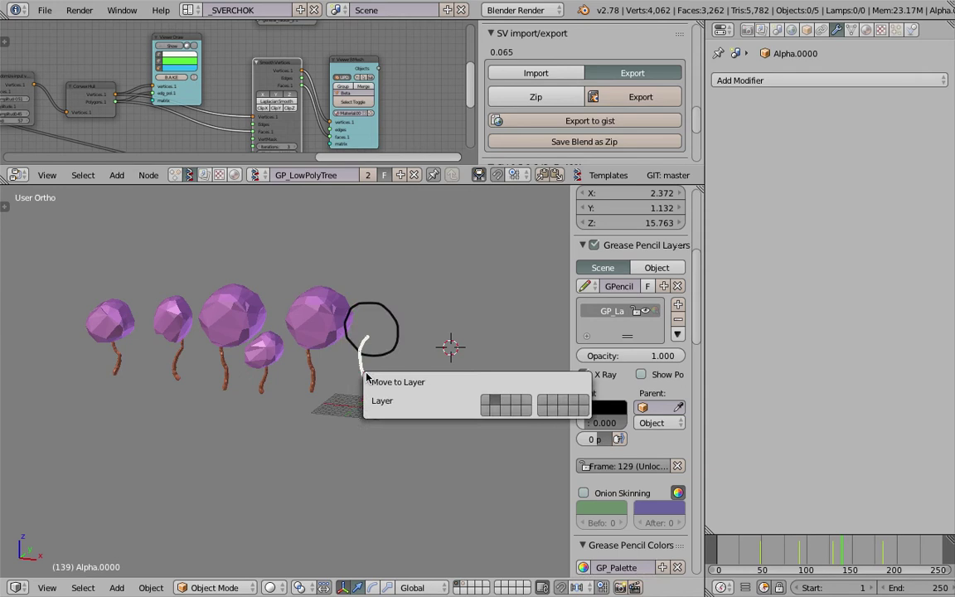
middle_drag(394, 350, 408, 350)
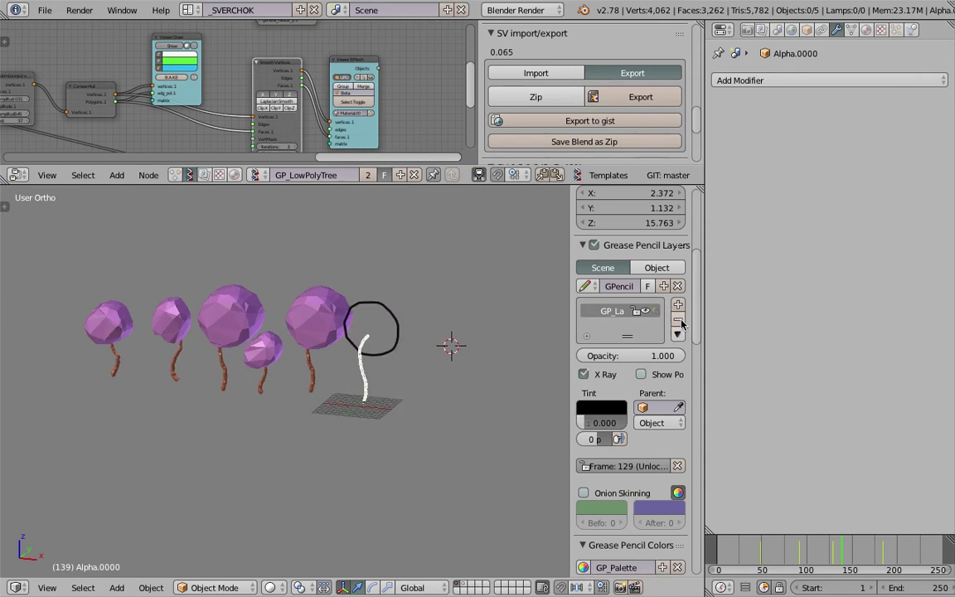
- Delete the Grease Pencil layer and turn off the trunk's Viewer Draw preview in the node tree
click(678, 321)
shift+middle_drag(408, 388, 439, 406)
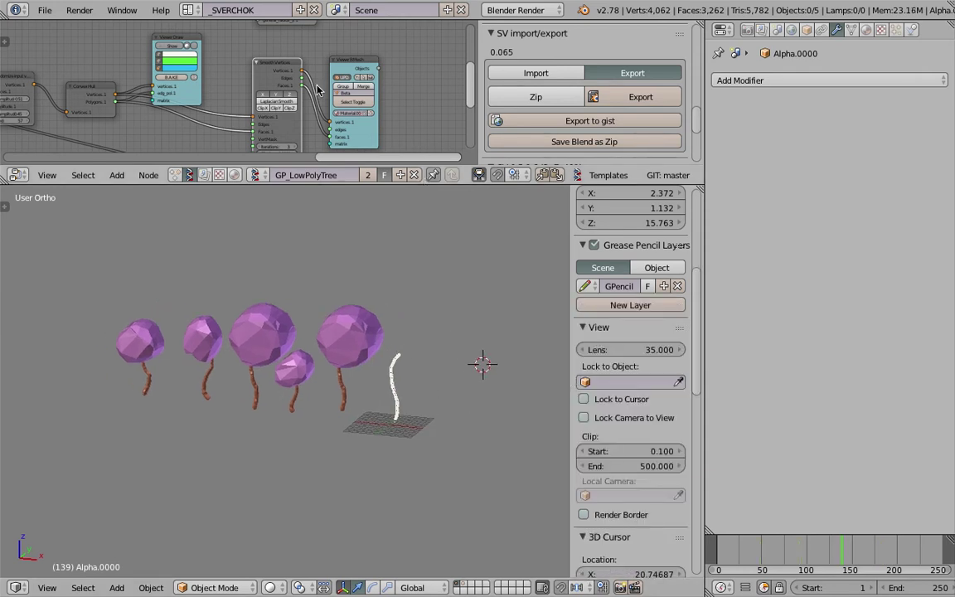
middle_drag(328, 81, 365, 145)
scroll(379, 88, down, 2)
middle_drag(376, 33, 389, 77)
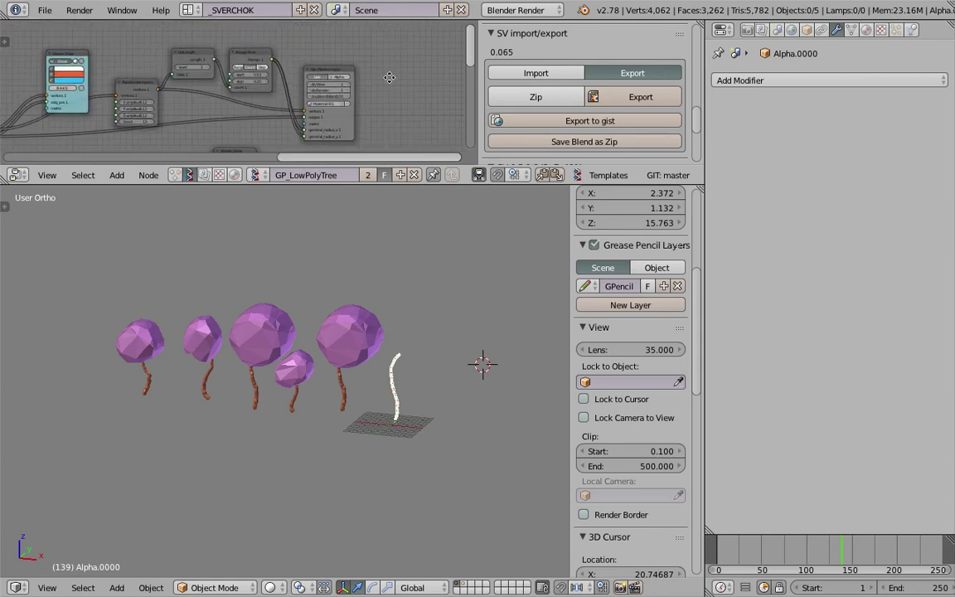
click(64, 62)
middle_drag(324, 335, 339, 309)
- Save the file under the incremented name sv_gp_low_tree_demo_002.blend
key(ctrl+s)
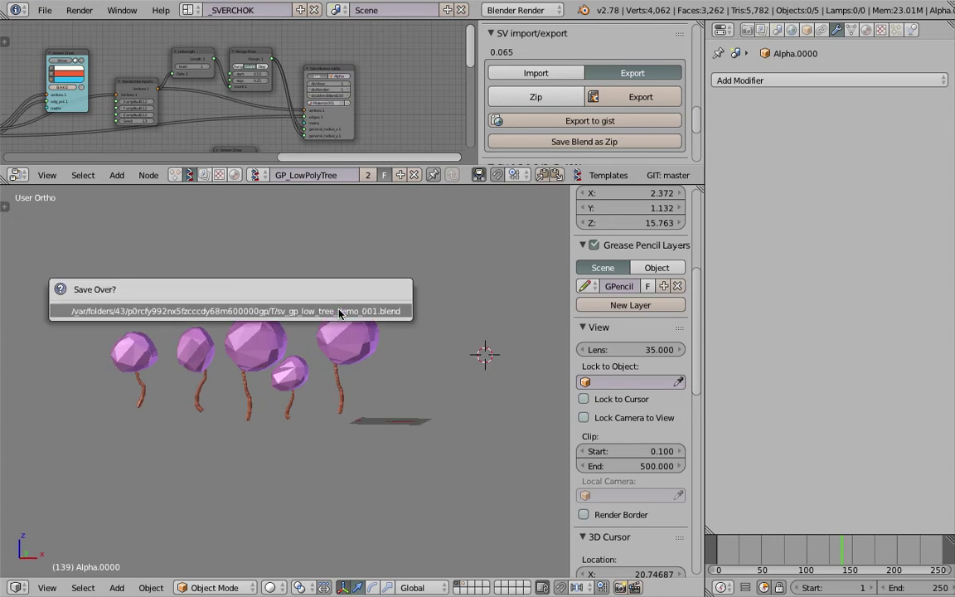
click(44, 10)
click(92, 139)
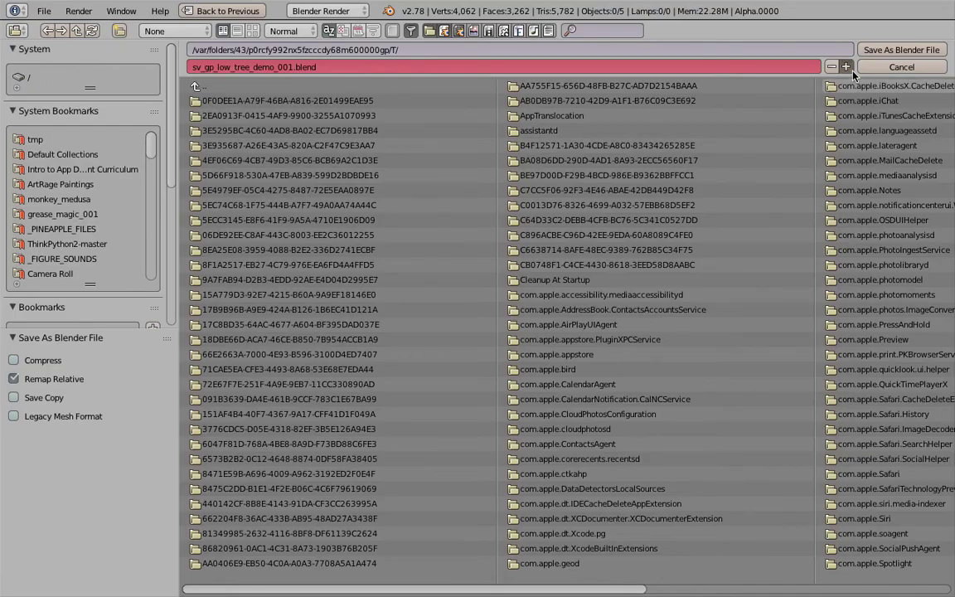
click(870, 48)
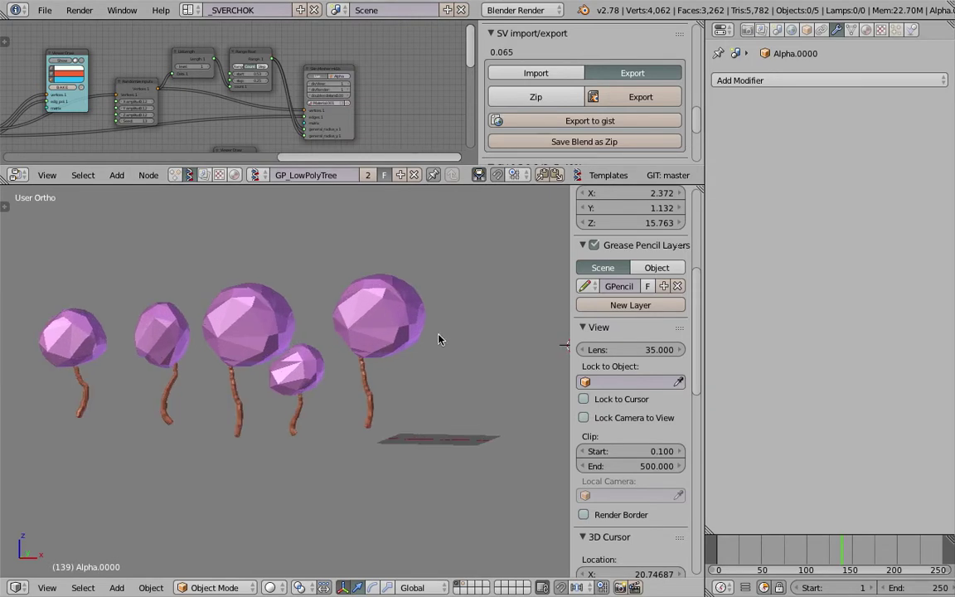
- Collapse the 3D view's properties sidebar and deselect all objects
right_click(352, 357)
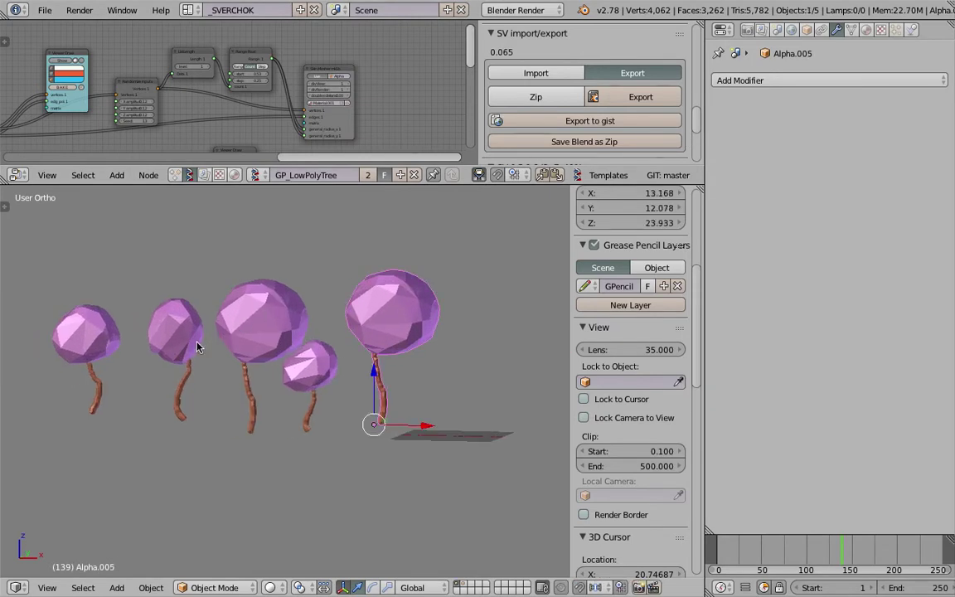
click(531, 356)
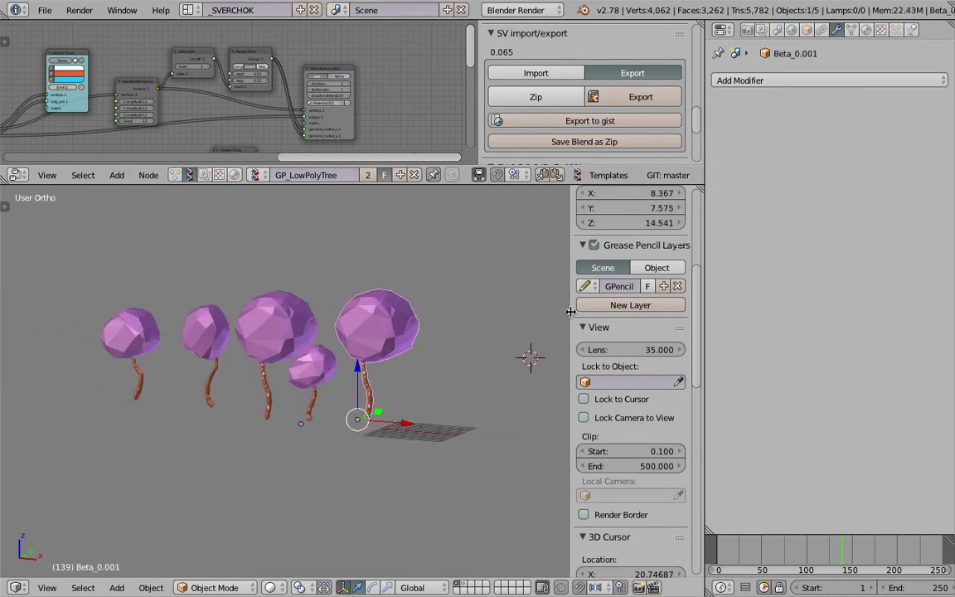
drag(570, 311, 816, 335)
key(a)
shift+middle_drag(460, 400, 428, 424)
- Select all five joined trees and put them into a new group
right_click(131, 326)
shift+right_click(195, 338)
shift+right_click(261, 347)
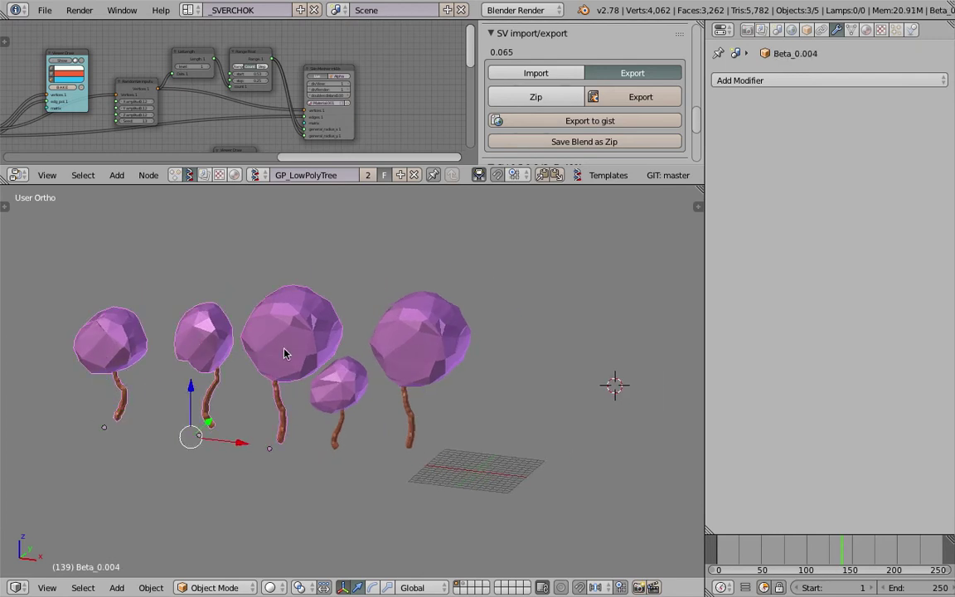
shift+right_click(372, 383)
shift+right_click(406, 366)
key(ctrl+g)
- Place the 3D cursor beside the tree row and add a Grid mesh there
click(471, 439)
scroll(470, 441, down, 1)
middle_drag(514, 426, 478, 439)
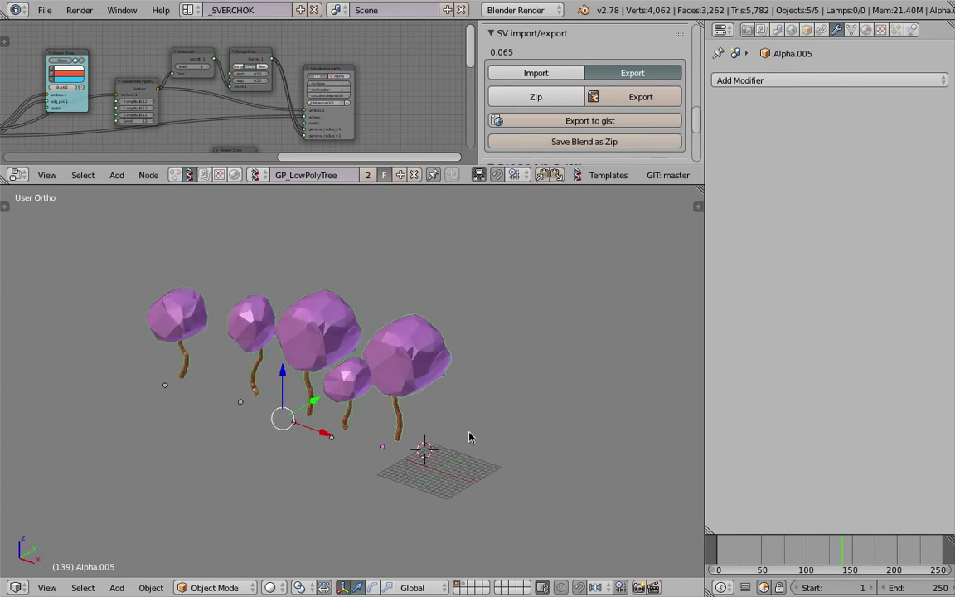
middle_drag(490, 437, 496, 425)
click(496, 424)
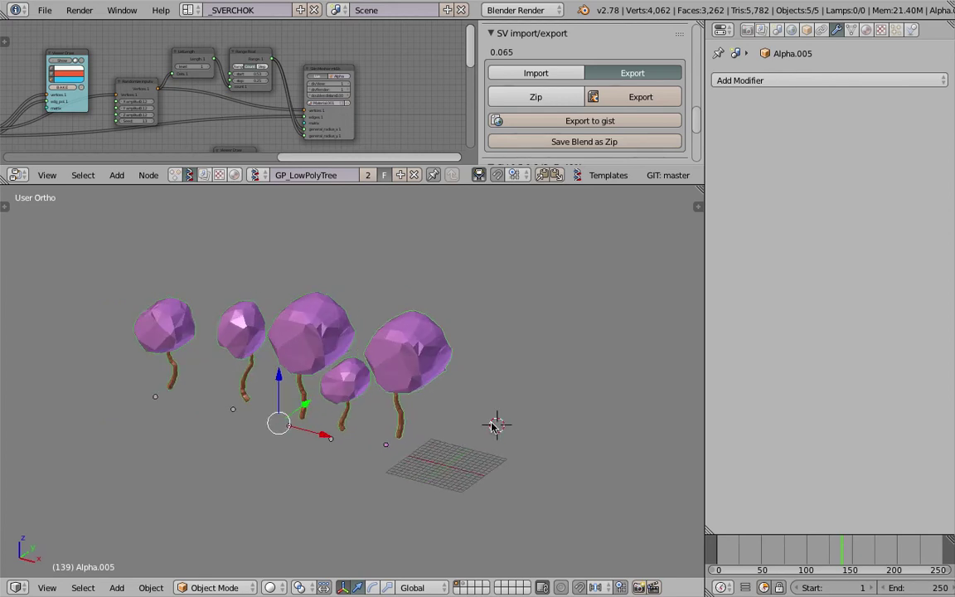
key(a)
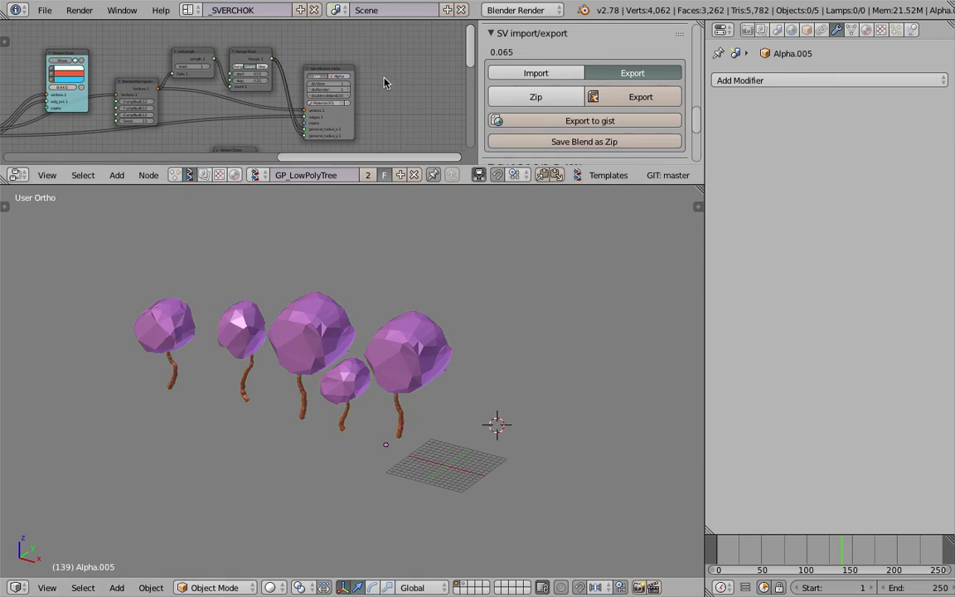
middle_drag(408, 83, 411, 83)
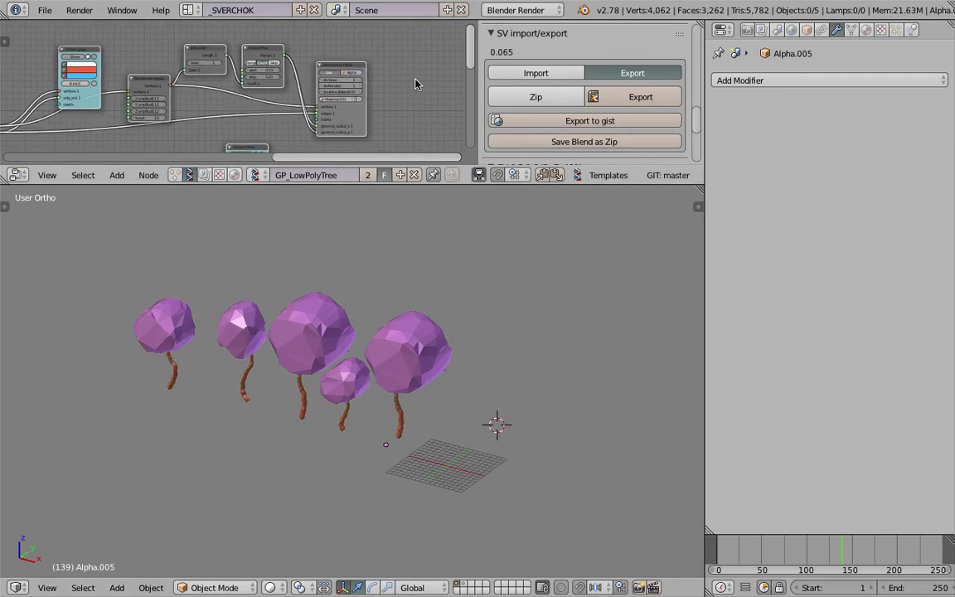
key(shift+a)
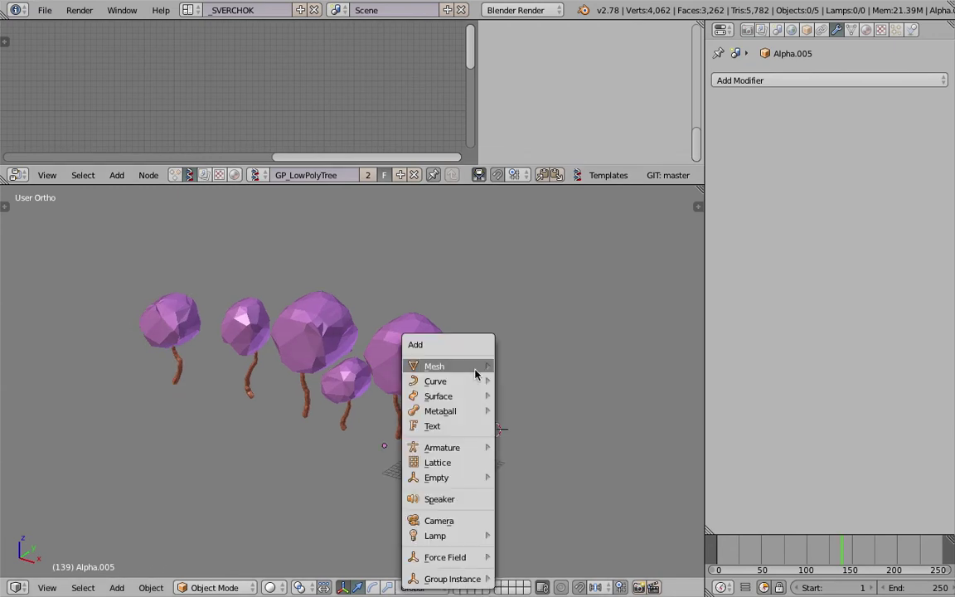
mouse_move(477, 372)
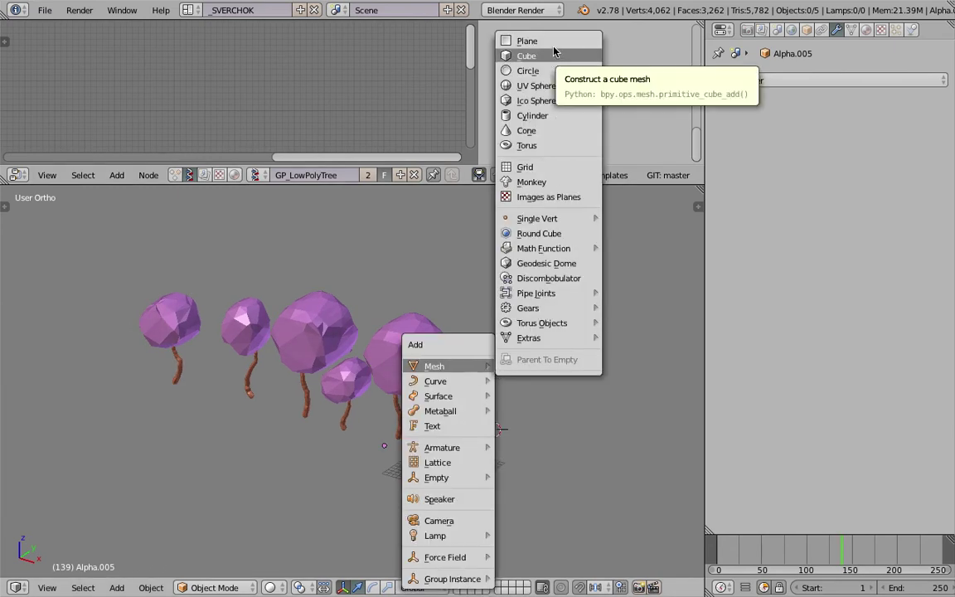
click(539, 166)
- Scale the new grid mesh up until it is somewhat larger than the floor grid
key(s)
click(632, 541)
key(s)
click(623, 538)
key(s)
click(655, 557)
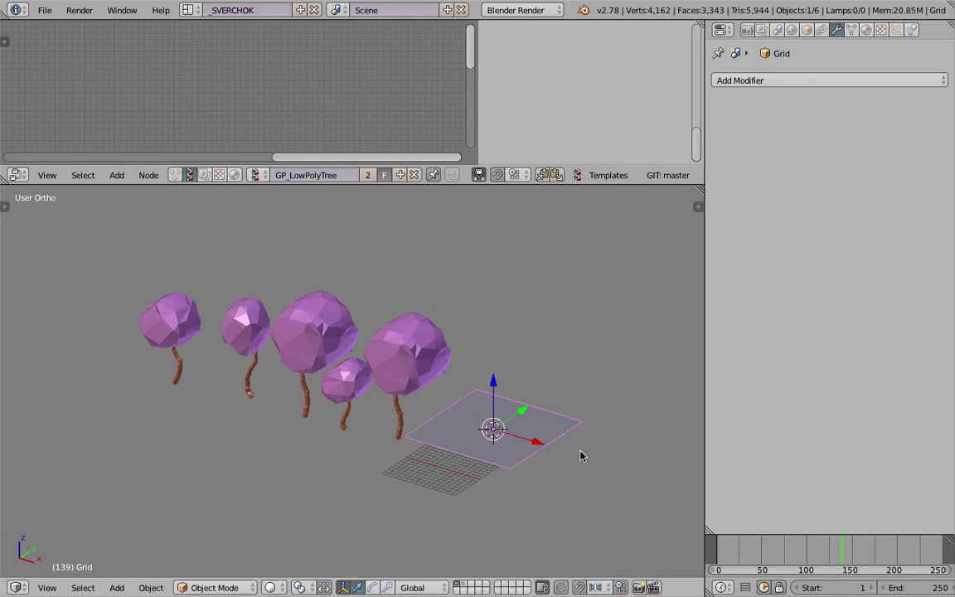
scroll(580, 464, up, 2)
- Add a new particle system to the grid mesh and set its emission end to frame 1
click(896, 29)
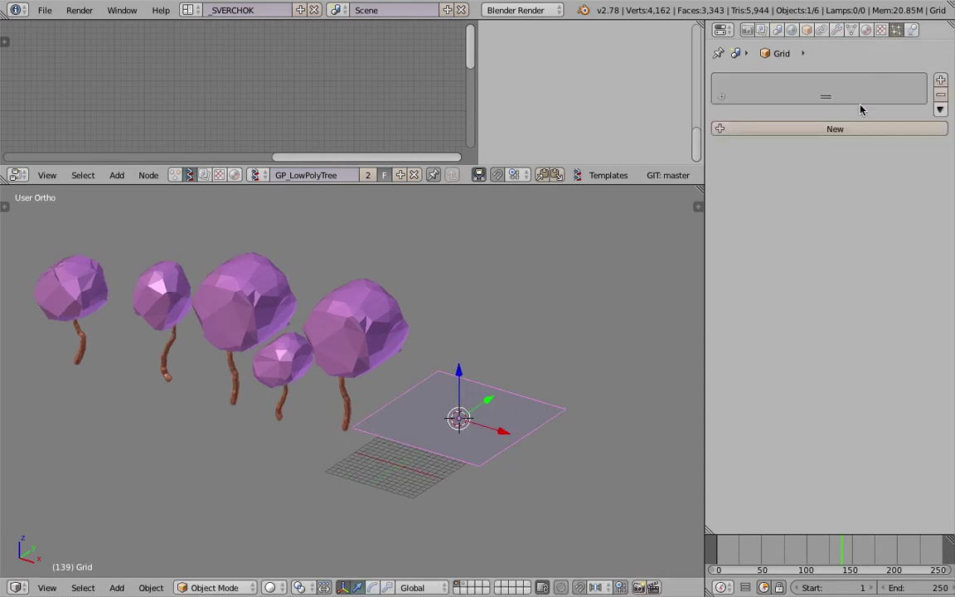
click(778, 132)
click(777, 270)
text(1)
key(Return)
mouse_move(578, 313)
middle_down()
mouse_move(539, 325)
mouse_move(591, 325)
middle_up()
- Set the particle number to 100 and save over the current file
click(817, 237)
text(100)
key(Return)
key(ctrl+s)
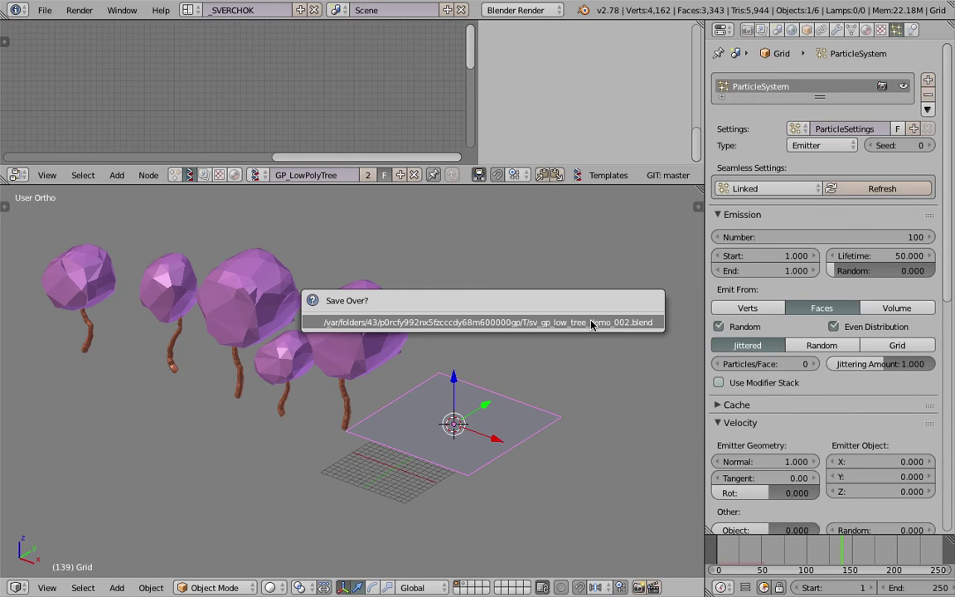
- Set the particles' Normal velocity to 0 and their physics type to No
scroll(797, 412, down, 5)
drag(780, 312, 726, 312)
click(739, 445)
middle_drag(642, 377, 630, 383)
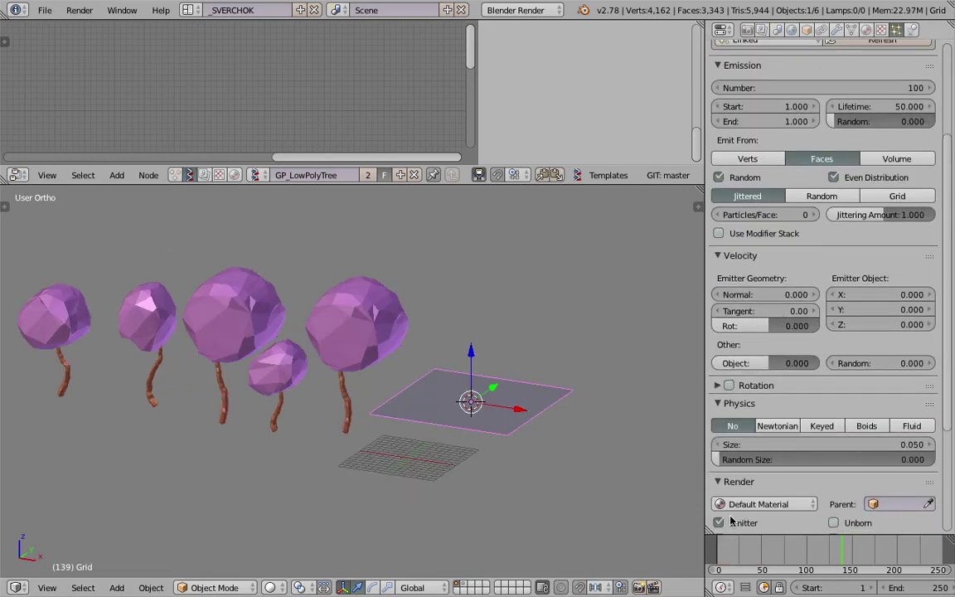
middle_drag(638, 431, 608, 437)
- Render the particles as a group, with the tree group Group as the dupli group
scroll(767, 437, down, 5)
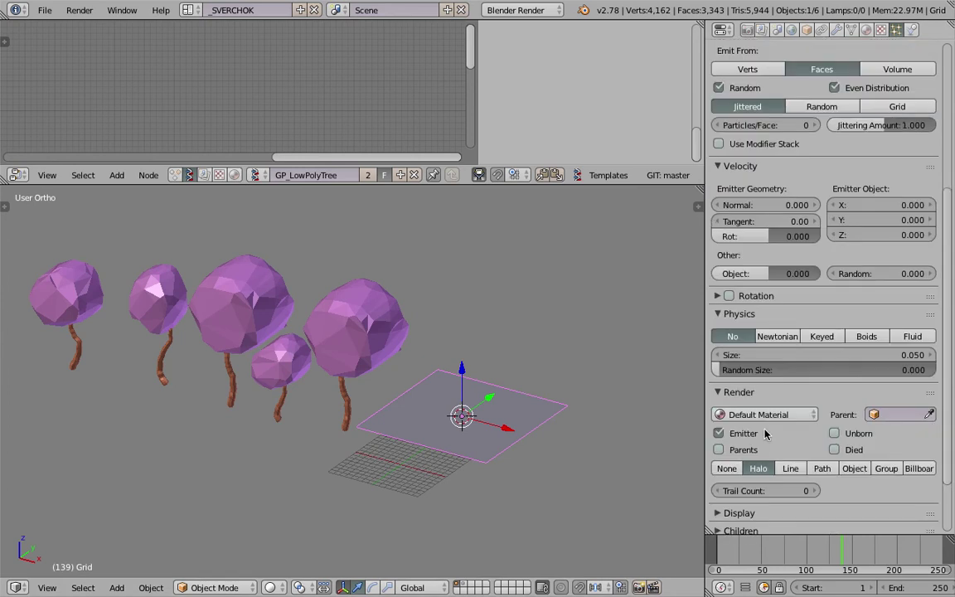
click(886, 391)
click(847, 406)
click(779, 426)
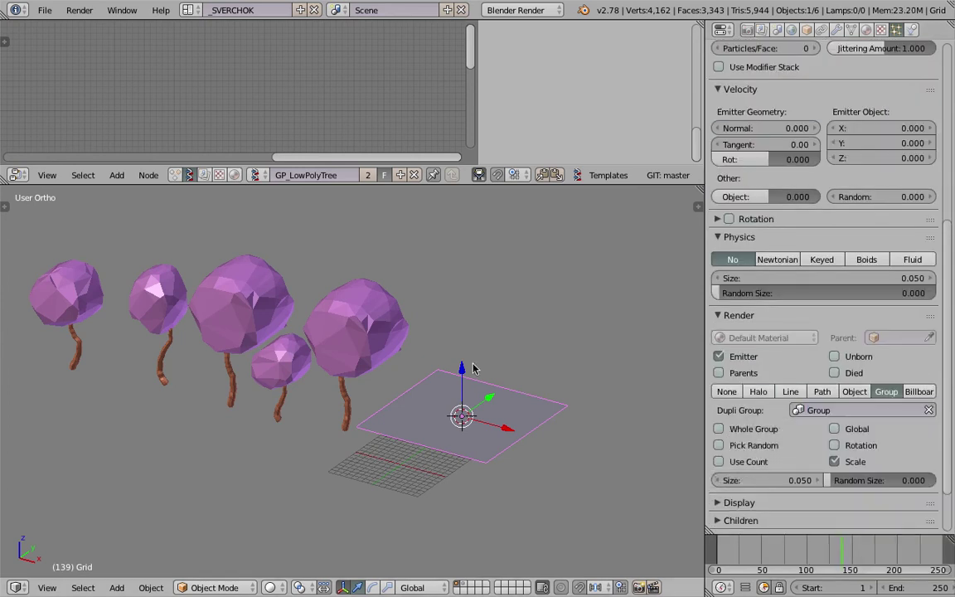
middle_drag(609, 440, 580, 446)
- Set the particle size to 1 and enable Whole Group for the instances
click(748, 481)
text(1)
key(Return)
middle_drag(626, 400, 571, 388)
click(754, 430)
- Return the timeline to frame 1 so the tree particles are emitted
scroll(827, 335, up, 8)
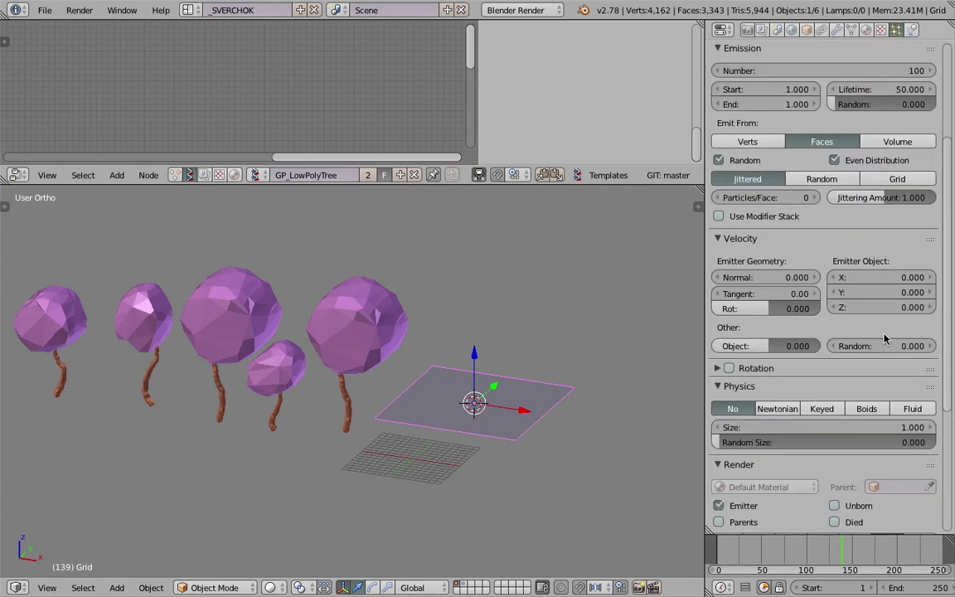
scroll(847, 560, down, 7)
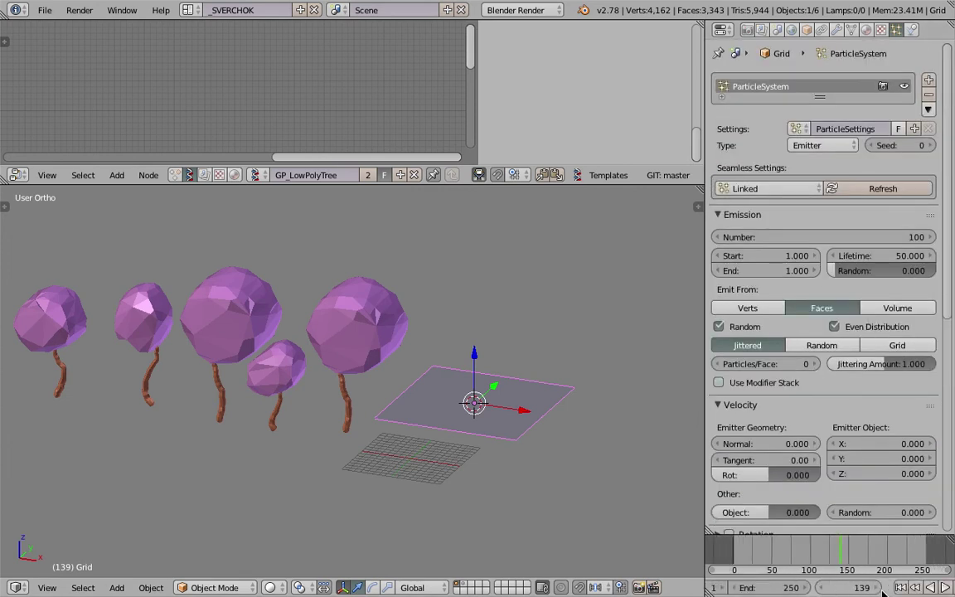
click(885, 587)
middle_drag(580, 429, 548, 353)
- Move the emitter grid up and well away from the original trees, and scale it up slightly
key(g)
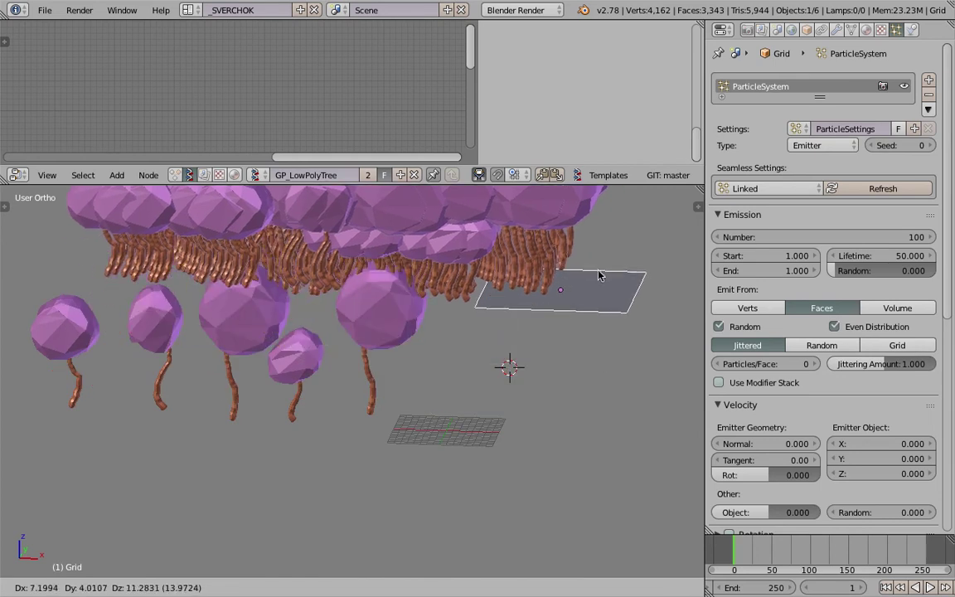
click(584, 270)
shift+middle_drag(559, 281, 539, 348)
scroll(554, 310, down, 2)
middle_drag(554, 310, 464, 299)
key(g)
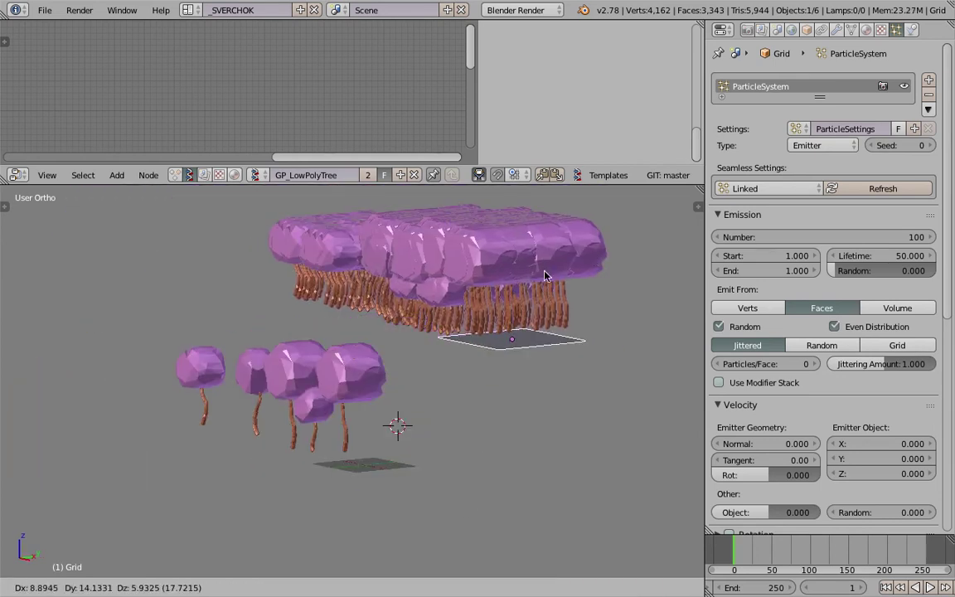
click(544, 272)
middle_drag(543, 380, 541, 398)
key(s)
click(560, 406)
- Select all five original trees and clear their locations to bring them to the world origin
right_click(366, 403)
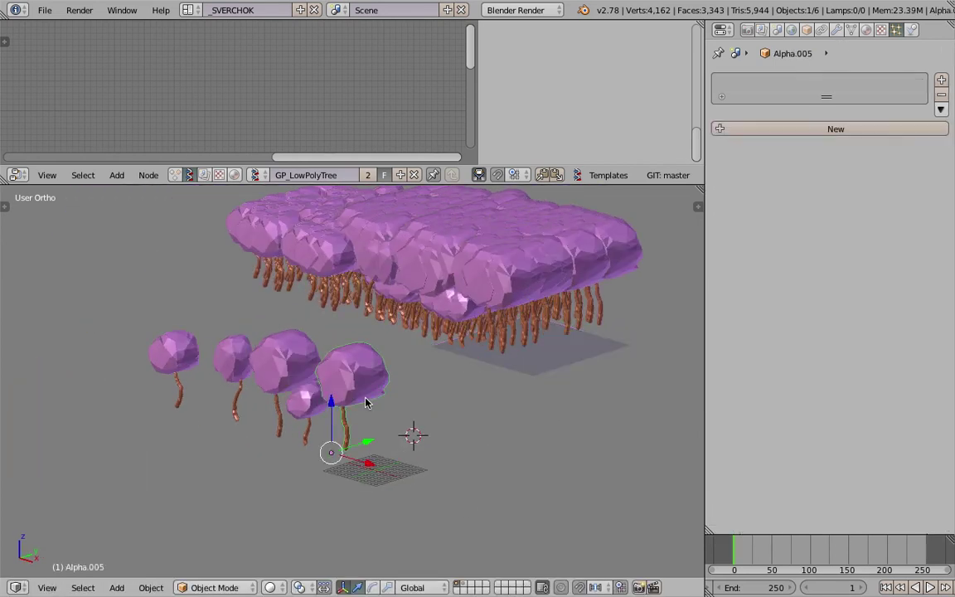
right_click(285, 367)
right_click(179, 358)
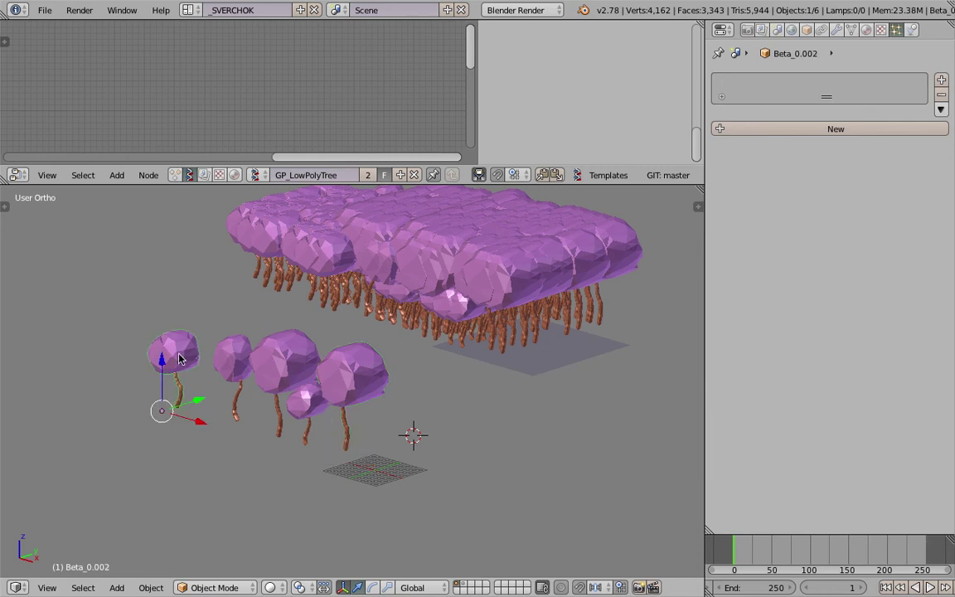
shift+right_click(287, 371)
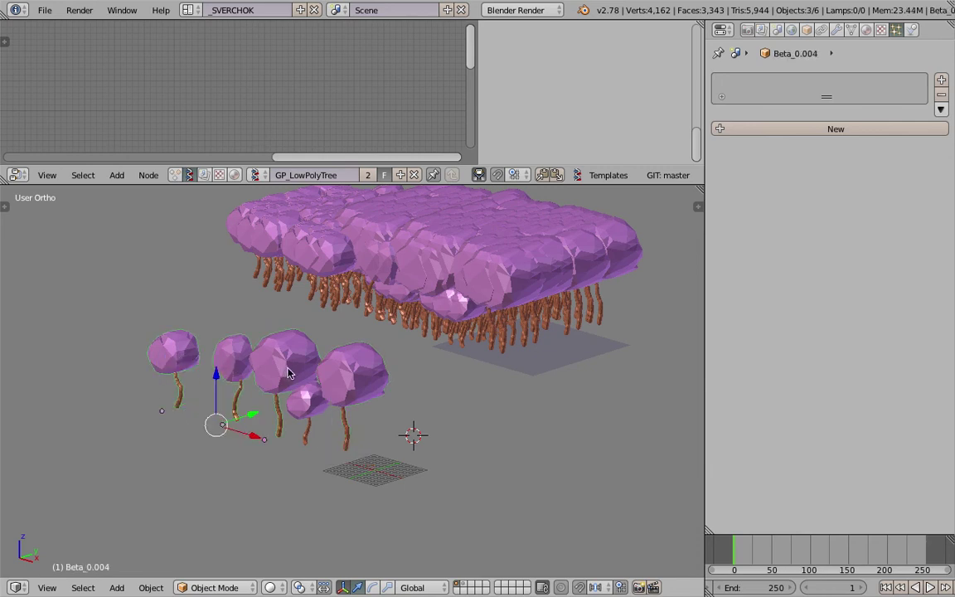
shift+right_click(327, 402)
shift+right_click(345, 399)
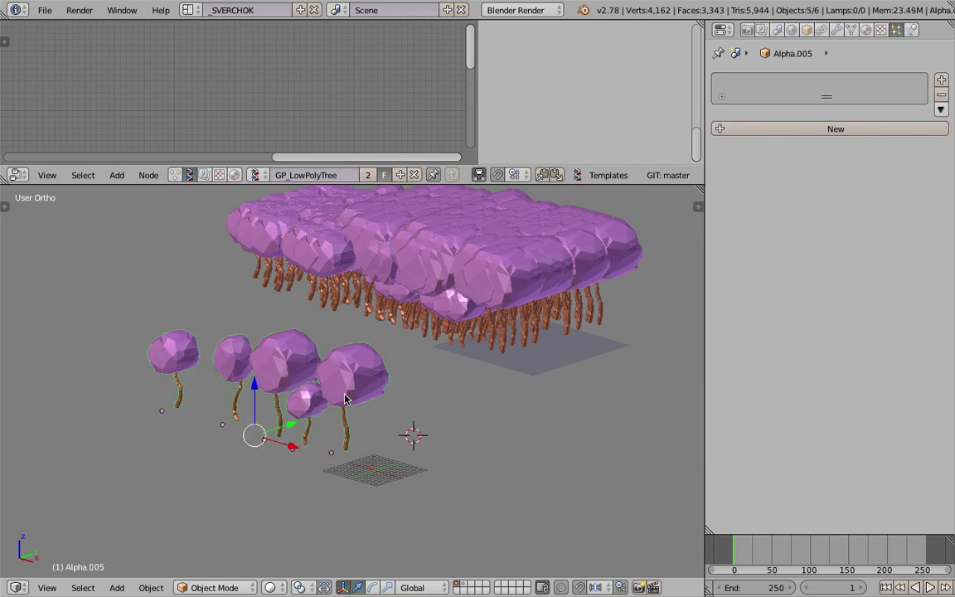
key(alt+g)
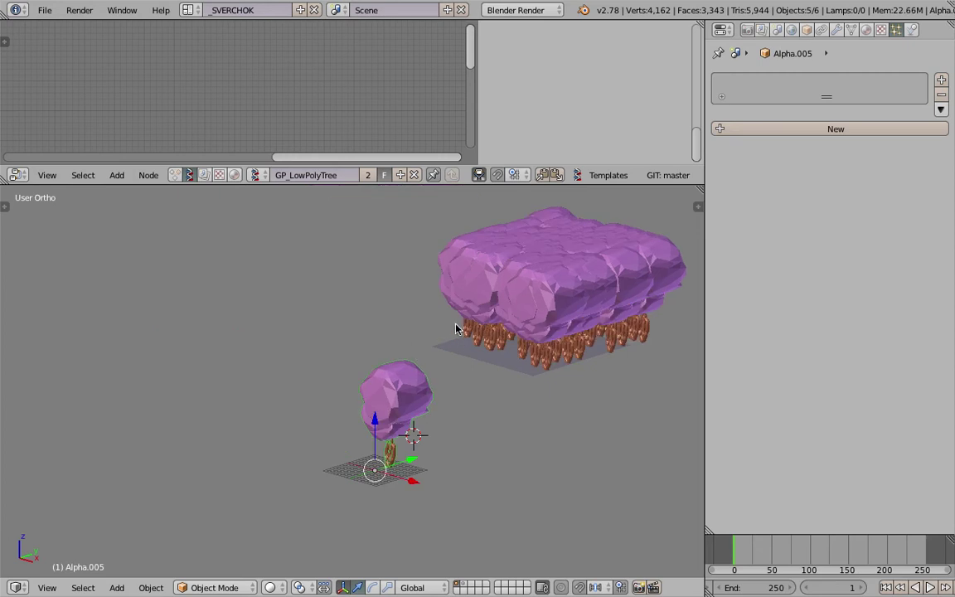
- Scale the emitter grid up several times to spread the instanced trees further apart
shift+middle_drag(466, 325, 417, 334)
right_click(467, 378)
key(s)
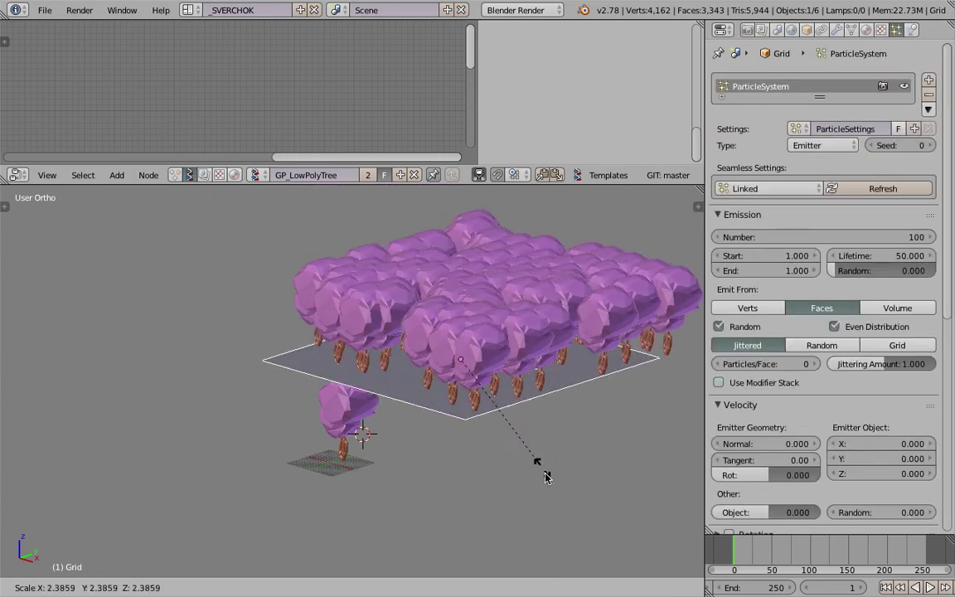
click(462, 435)
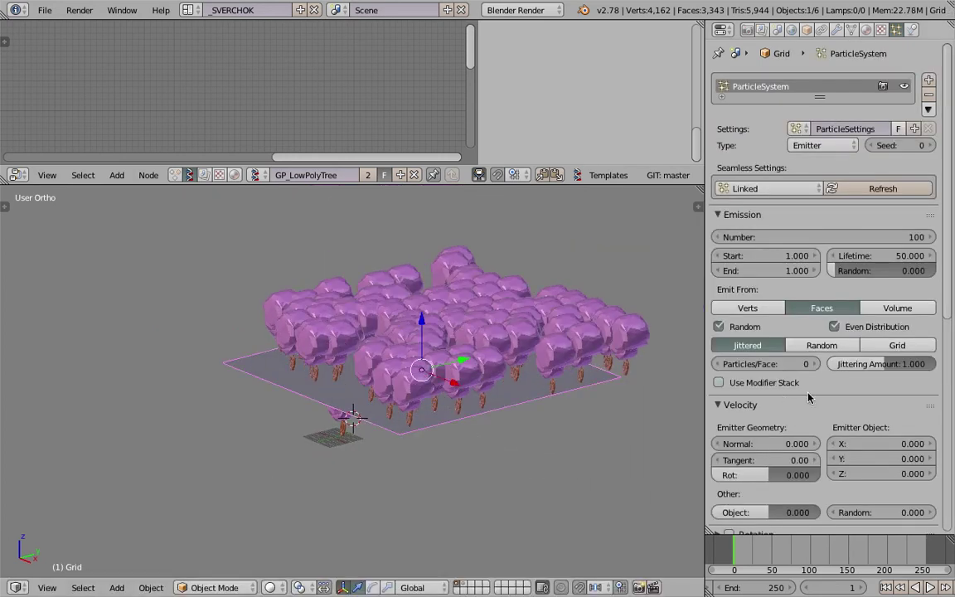
- Give the instanced tree particles a random size of 0.326
scroll(816, 393, down, 10)
scroll(804, 383, down, 1)
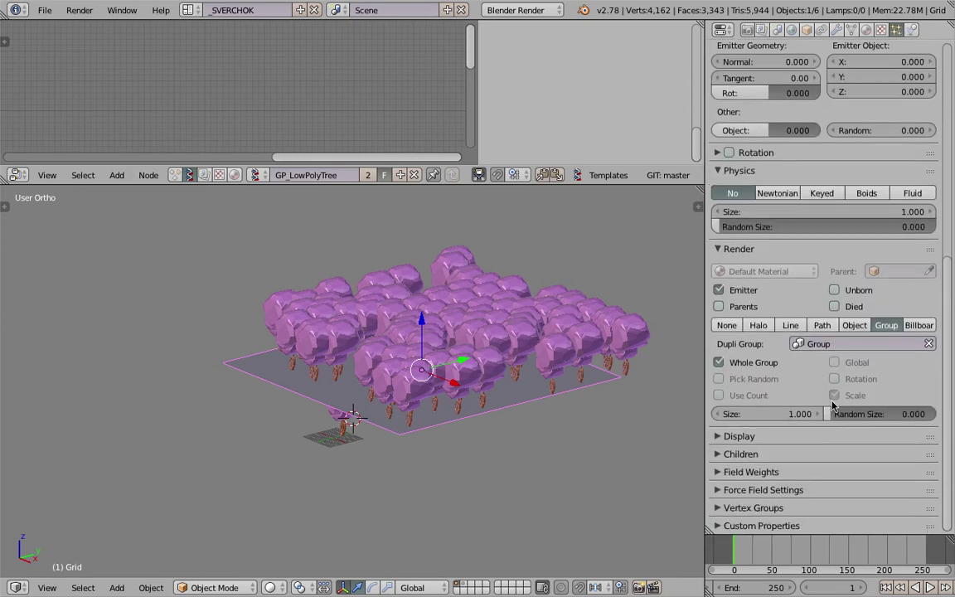
mouse_move(862, 413)
mouse_down()
mouse_move(924, 414)
mouse_move(859, 413)
mouse_up()
middle_drag(441, 356, 475, 335)
- Turn off Whole Group for the tree group instancing and enable Pick Random
click(731, 364)
click(729, 364)
click(730, 364)
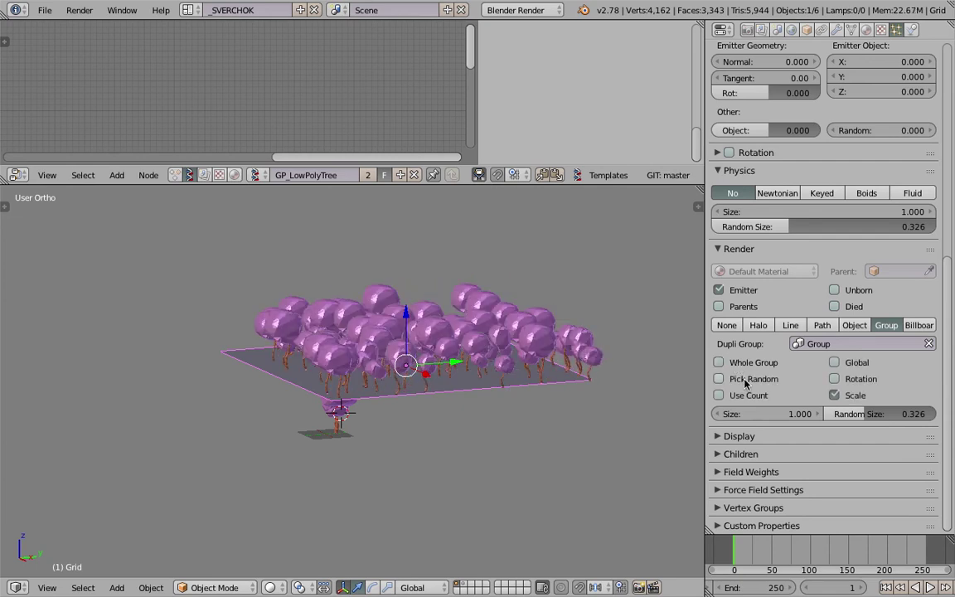
click(746, 381)
click(744, 383)
click(745, 383)
- Move the emitter grid about 25 units further away from the original trees
middle_drag(518, 352, 490, 361)
key(g)
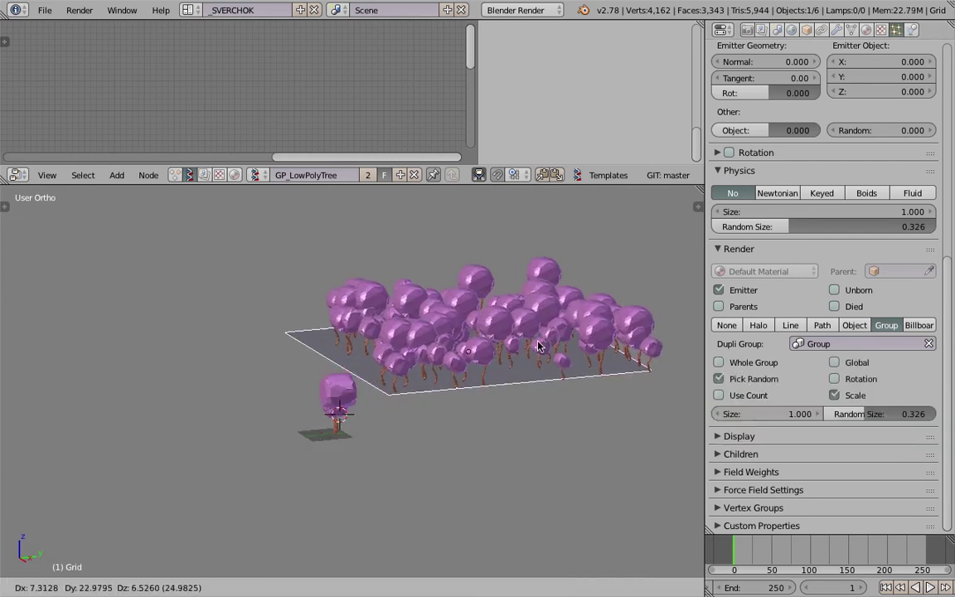
click(542, 343)
- Set the particles' random size to 0.128 and try the group's Rotation option on and off
scroll(444, 335, up, 2)
shift+middle_drag(416, 346, 336, 368)
drag(862, 413, 837, 414)
click(852, 381)
click(854, 383)
click(859, 381)
click(862, 380)
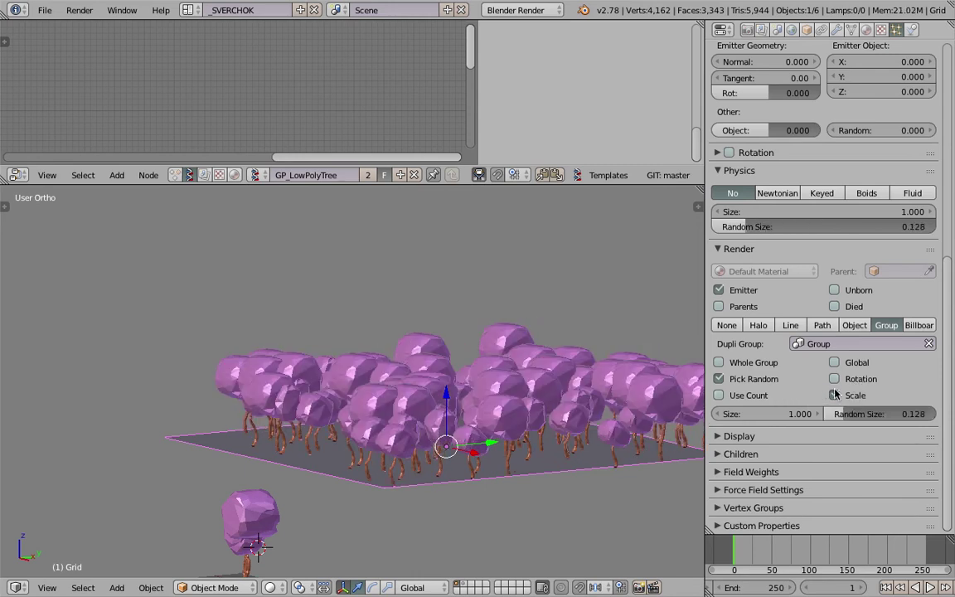
- Set the emitter geometry velocity Rot to 0.307 and the Object velocity to 0.044
scroll(854, 379, up, 10)
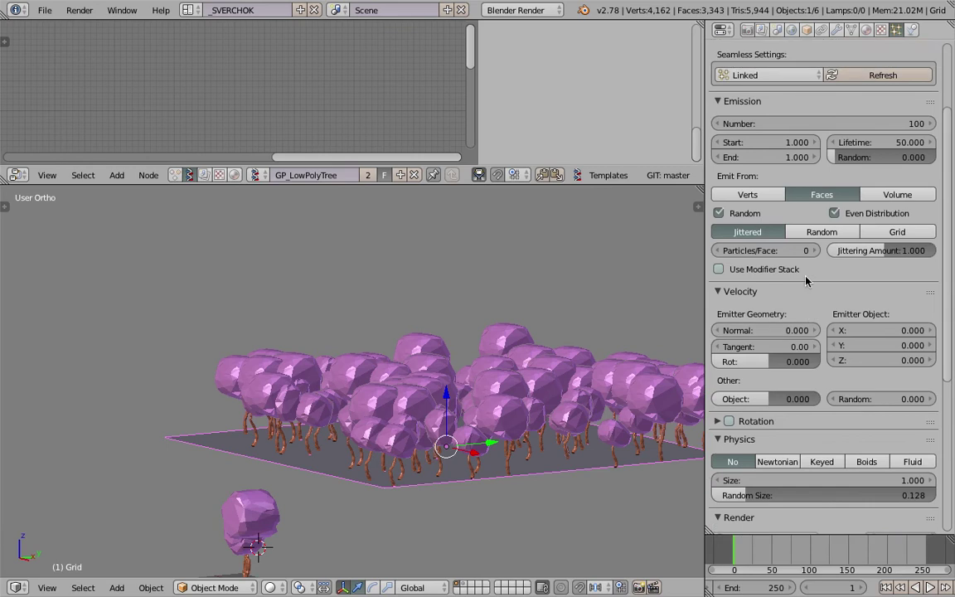
scroll(817, 270, down, 5)
drag(799, 240, 782, 272)
drag(784, 309, 801, 309)
drag(870, 309, 842, 309)
drag(768, 308, 752, 308)
- Enable particle rotation and set the initial orientation's randomness to 0.168
click(728, 331)
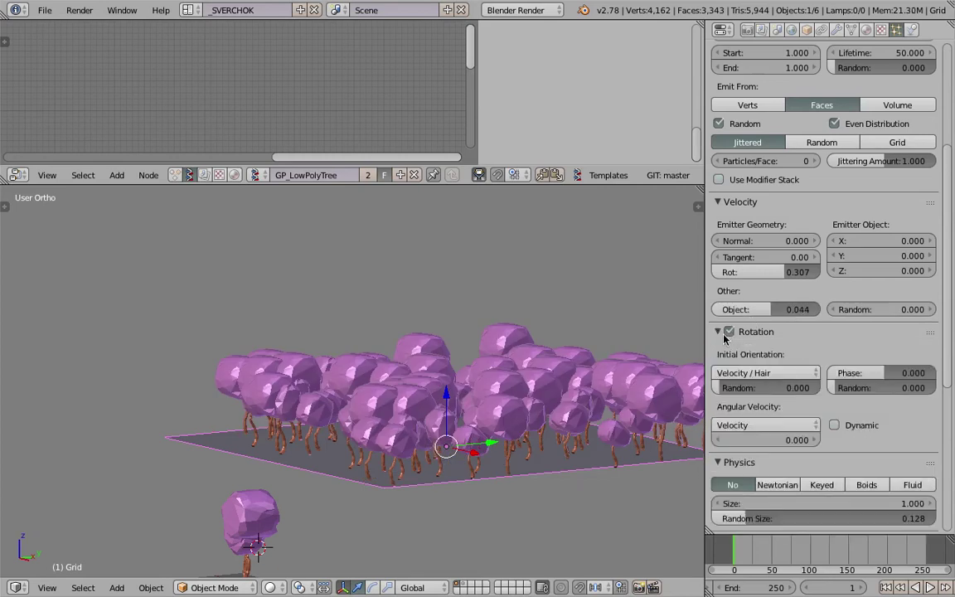
drag(766, 387, 777, 387)
middle_drag(443, 375, 474, 373)
- Scale up the emitter grid to spread the trees further apart and reposition it
key(s)
click(616, 486)
key(g)
click(433, 381)
drag(705, 292, 805, 300)
scroll(433, 371, down, 2)
middle_drag(432, 376, 522, 385)
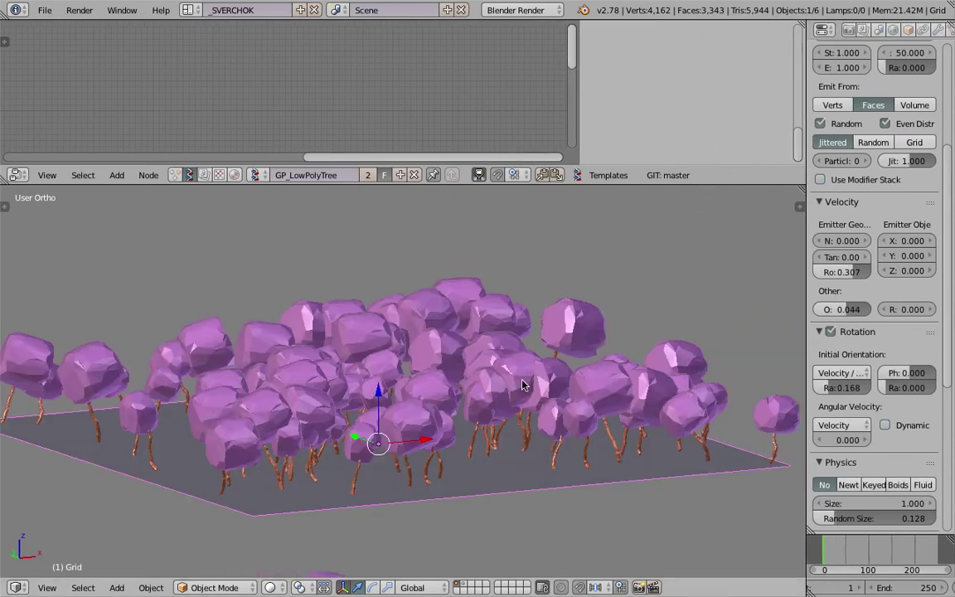
middle_drag(569, 354, 586, 338)
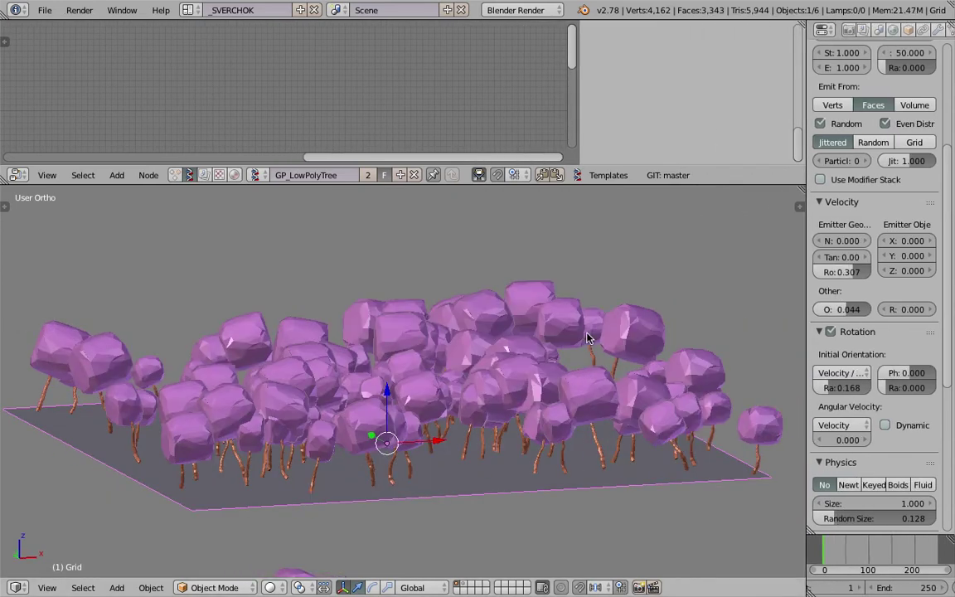
- Select one of the original trees and widen the properties editor to over a third of the window
scroll(450, 421, down, 2)
right_click(337, 518)
middle_drag(480, 446, 447, 439)
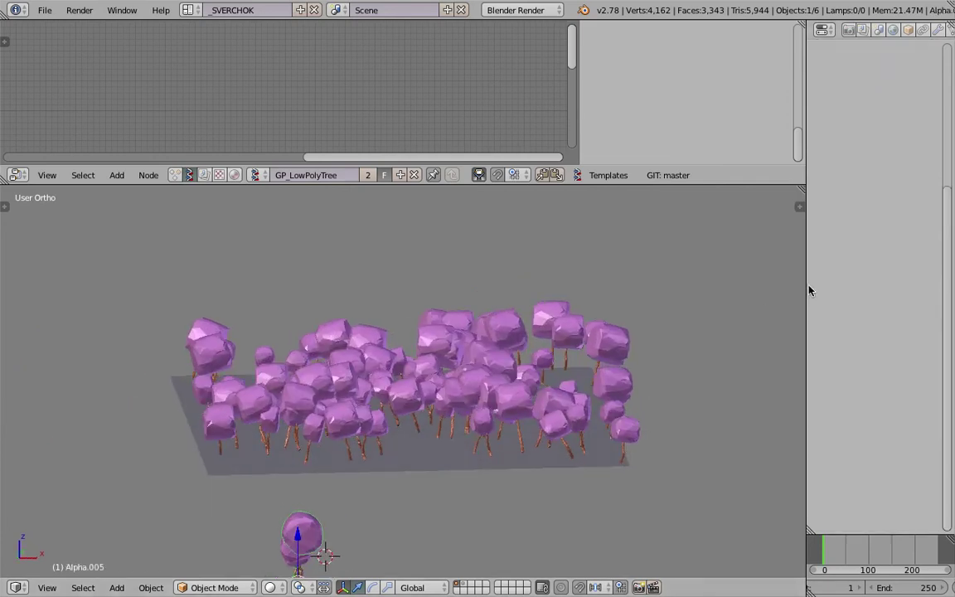
drag(806, 284, 802, 283)
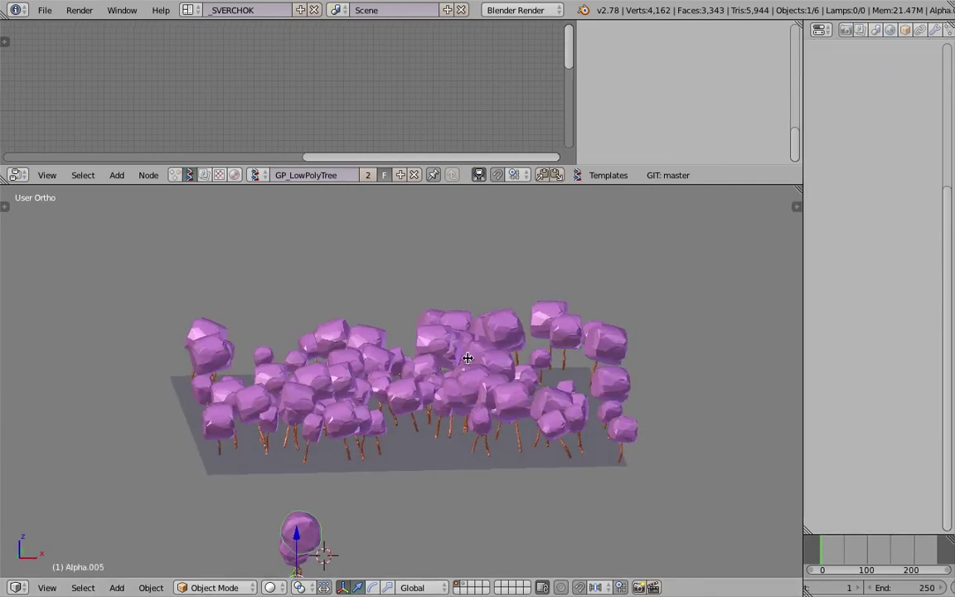
drag(472, 357, 471, 362)
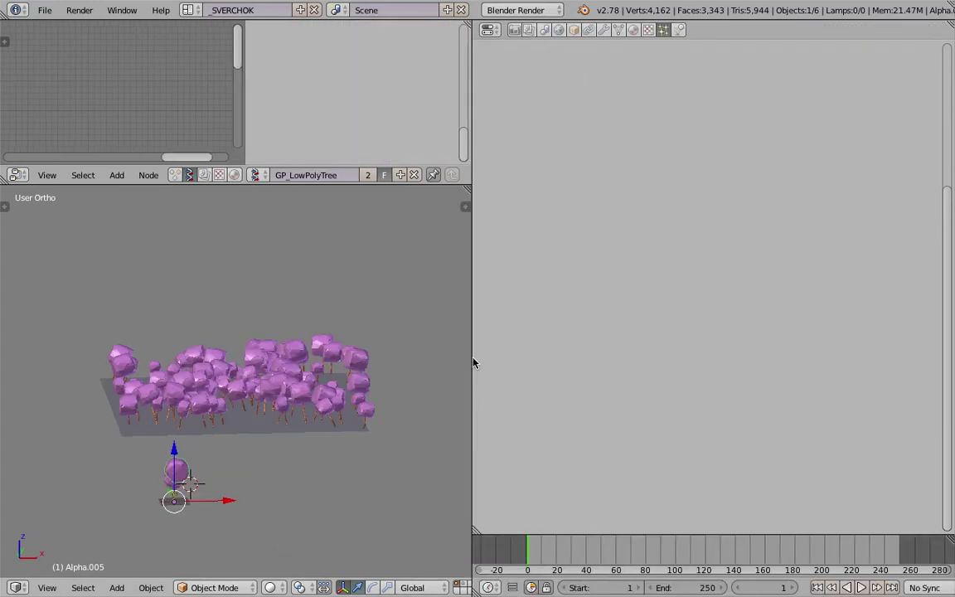
scroll(454, 366, up, 2)
drag(471, 340, 528, 338)
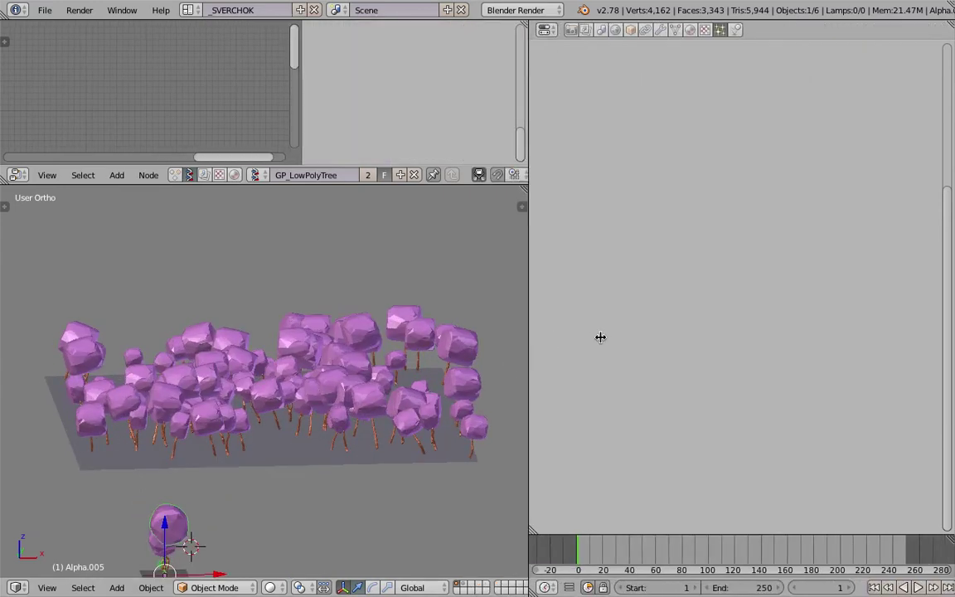
drag(406, 383, 406, 382)
middle_drag(377, 382, 392, 368)
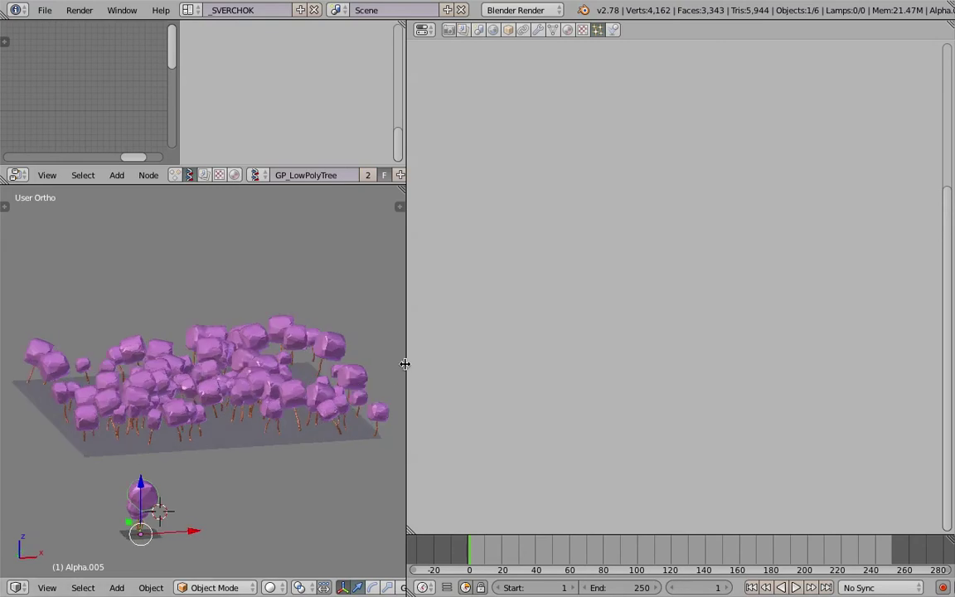
drag(405, 368, 420, 368)
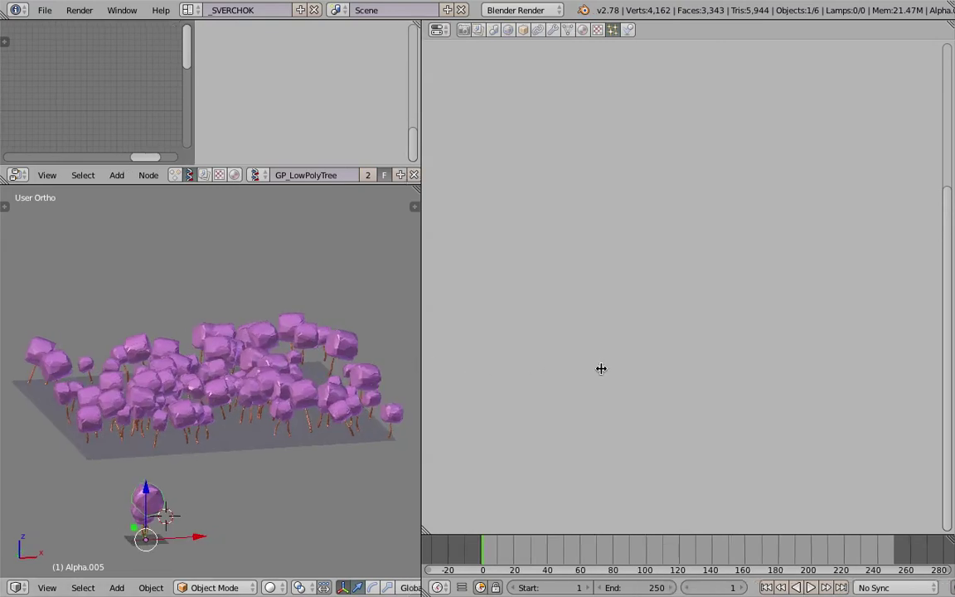
drag(601, 369, 603, 369)
- Examine the stacked original trees beneath the forest up close and clear the selection
middle_drag(275, 380, 392, 376)
scroll(363, 370, up, 2)
middle_drag(296, 348, 435, 354)
scroll(305, 371, down, 3)
shift+middle_drag(369, 464, 349, 351)
scroll(349, 351, up, 3)
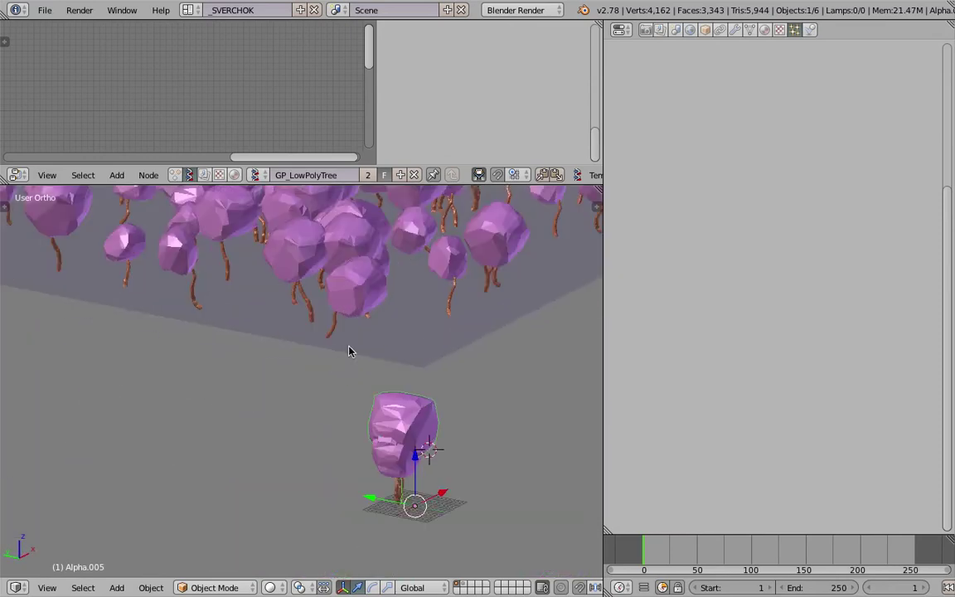
middle_drag(406, 399, 287, 378)
scroll(274, 390, up, 3)
scroll(261, 400, up, 2)
mouse_move(237, 436)
shift+middle_down()
mouse_move(260, 399)
mouse_move(253, 439)
shift+middle_up()
right_click(246, 418)
scroll(246, 421, down, 3)
key(a)
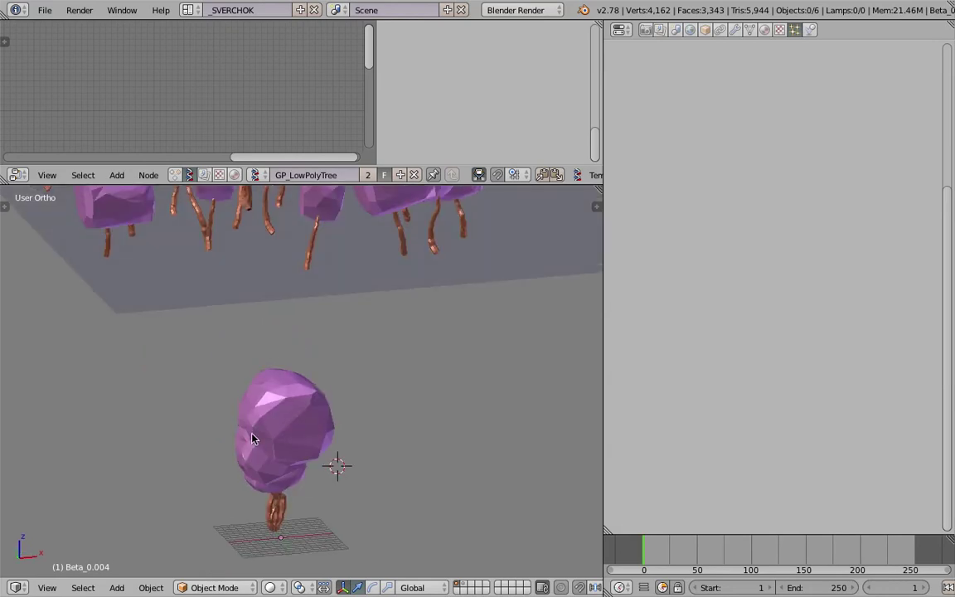
- Examine the scattered forest from low and elevated angles, near and far
scroll(249, 437, down, 2)
middle_drag(249, 437, 425, 401)
middle_drag(253, 388, 308, 358)
scroll(364, 443, up, 3)
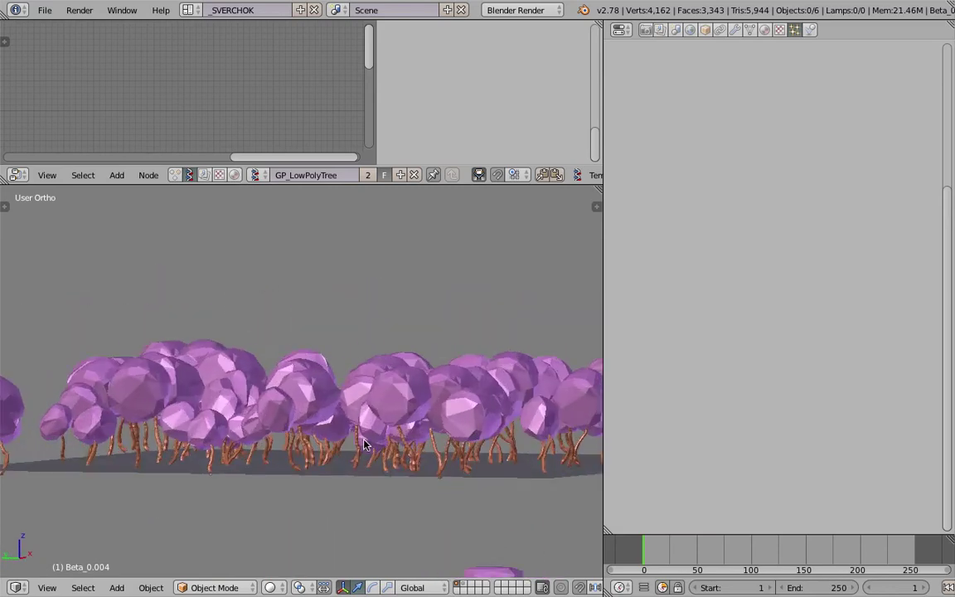
shift+middle_drag(363, 461, 190, 488)
scroll(190, 488, down, 6)
shift+middle_drag(468, 460, 316, 511)
scroll(260, 454, up, 3)
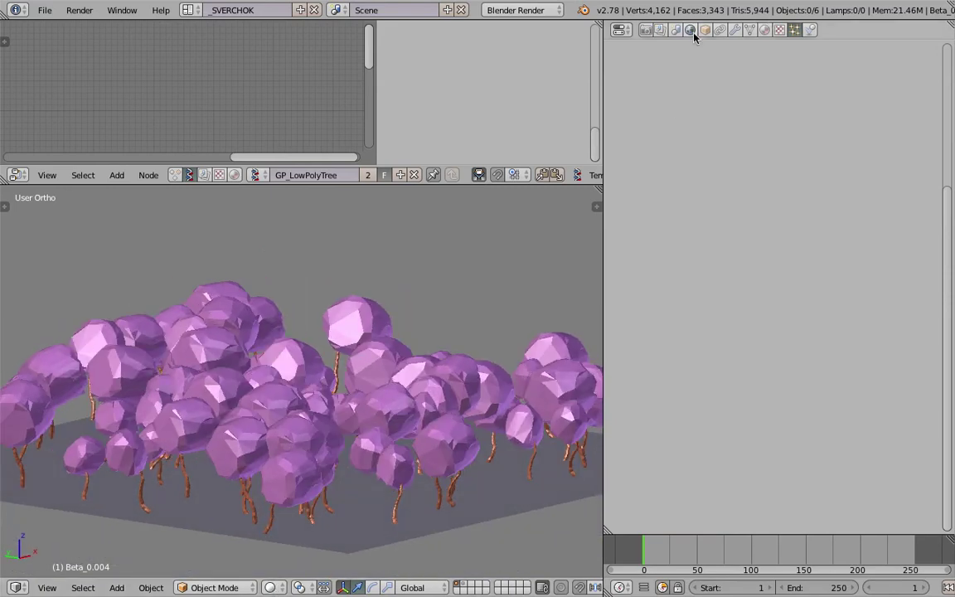
- Add a camera to the scene and look through it
middle_drag(497, 274, 381, 331)
key(shift+a)
click(397, 477)
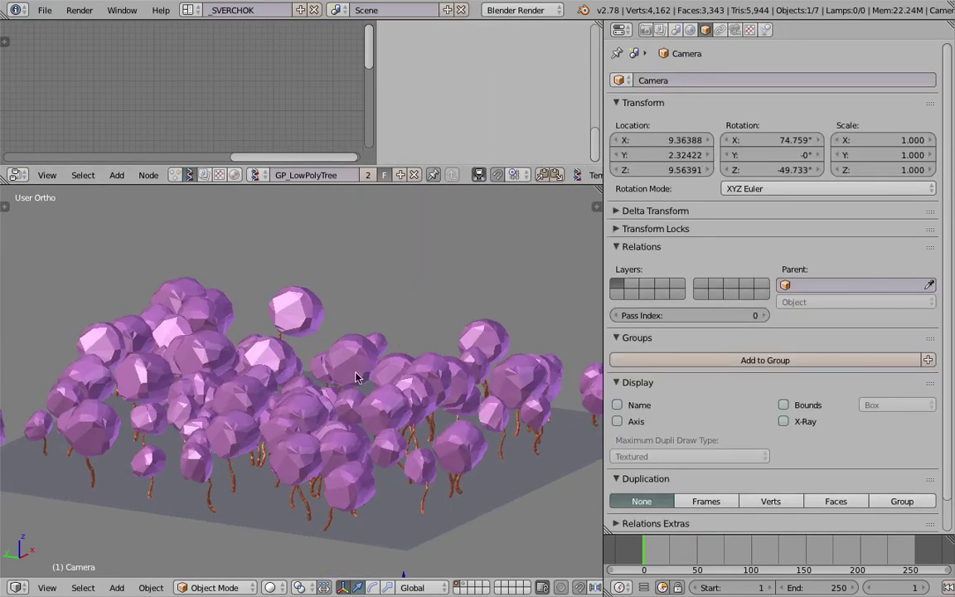
click(46, 587)
mouse_move(124, 428)
click(244, 432)
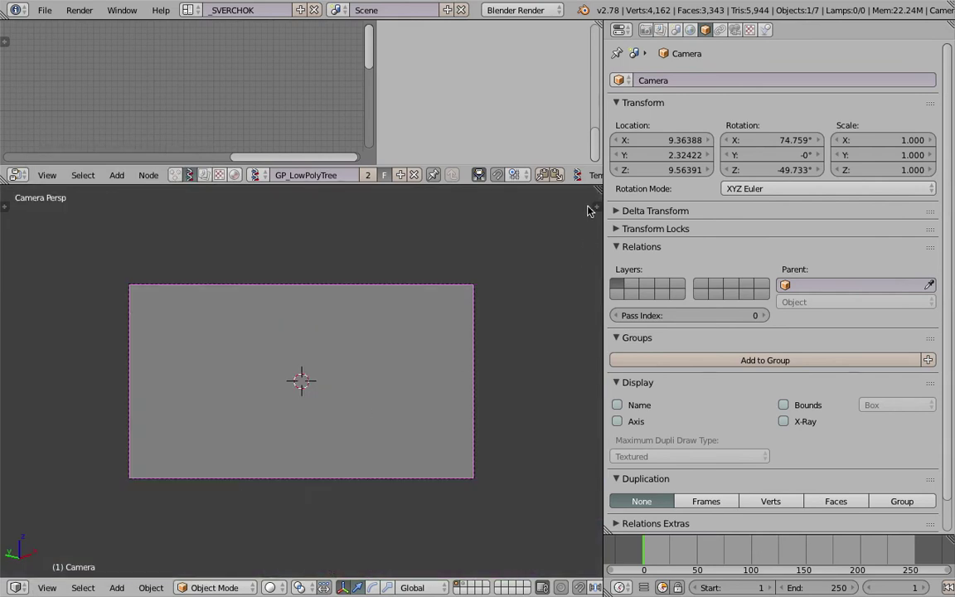
- Lock the camera to the view and set the viewport's clip end to 2500
key(n)
scroll(574, 373, down, 7)
scroll(493, 284, up, 5)
click(482, 296)
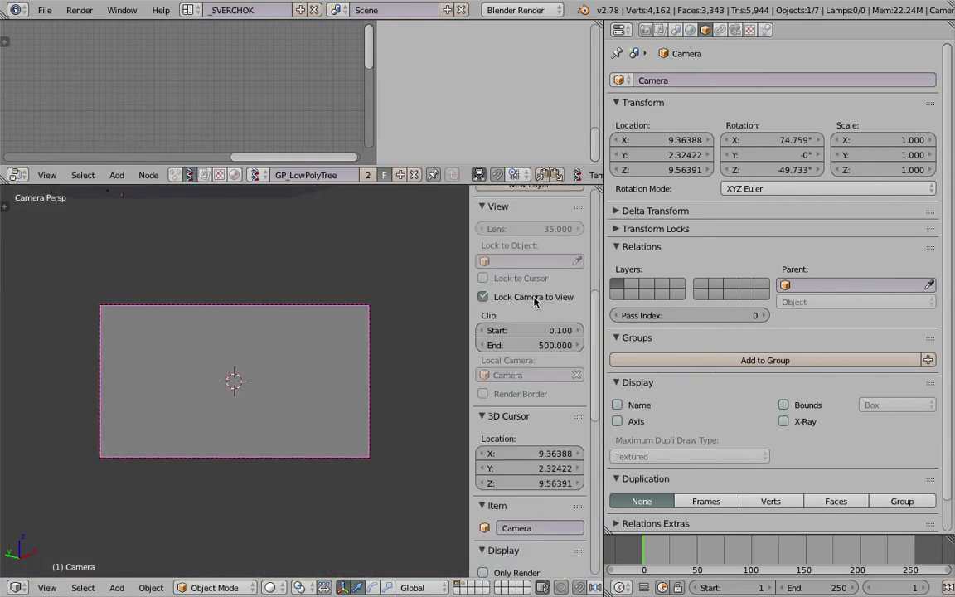
click(533, 345)
text(2500)
key(Return)
- Raise and pull back the locked camera until it looks down onto the forest
scroll(314, 387, down, 4)
scroll(314, 388, down, 2)
middle_drag(314, 387, 284, 460)
scroll(283, 458, down, 1)
shift+middle_drag(287, 382, 315, 477)
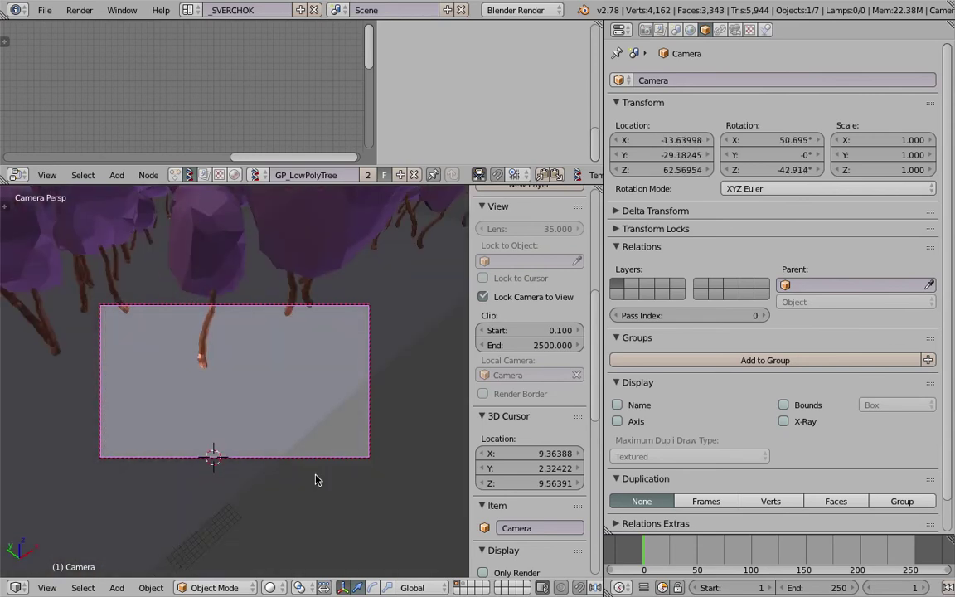
scroll(305, 456, down, 2)
scroll(323, 416, up, 4)
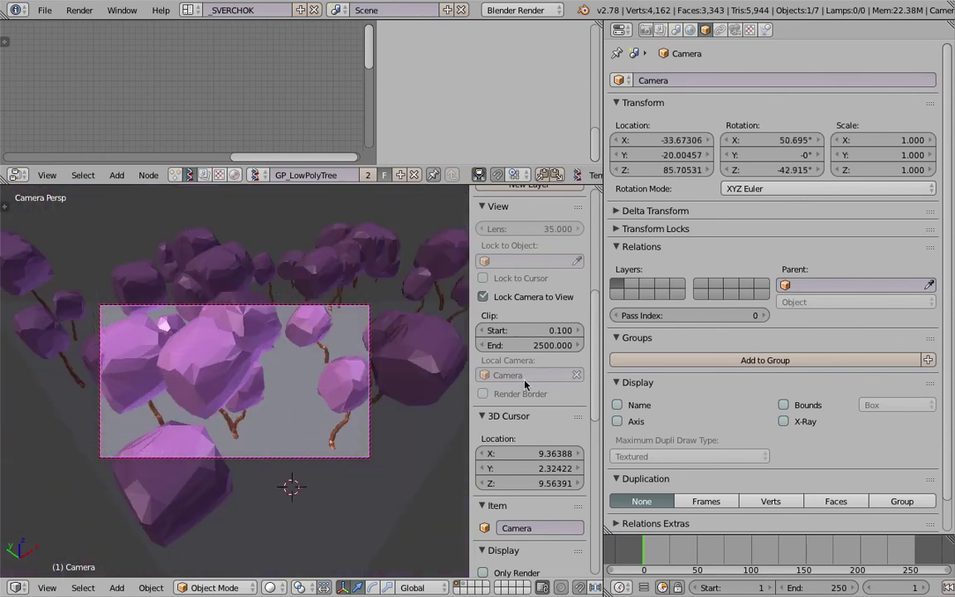
- Set the camera's own clipping end to 2500
click(735, 30)
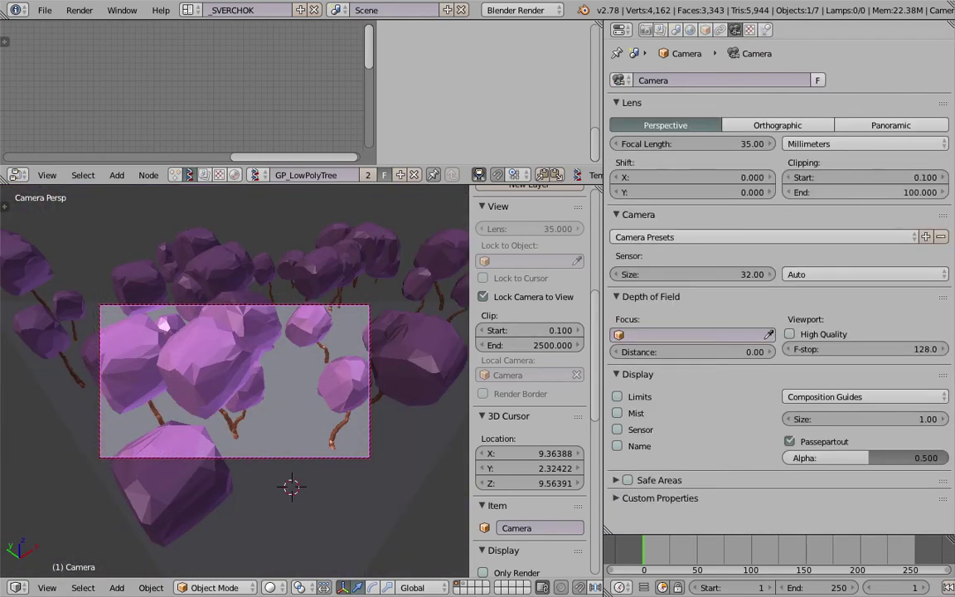
click(852, 191)
text(2500)
key(Return)
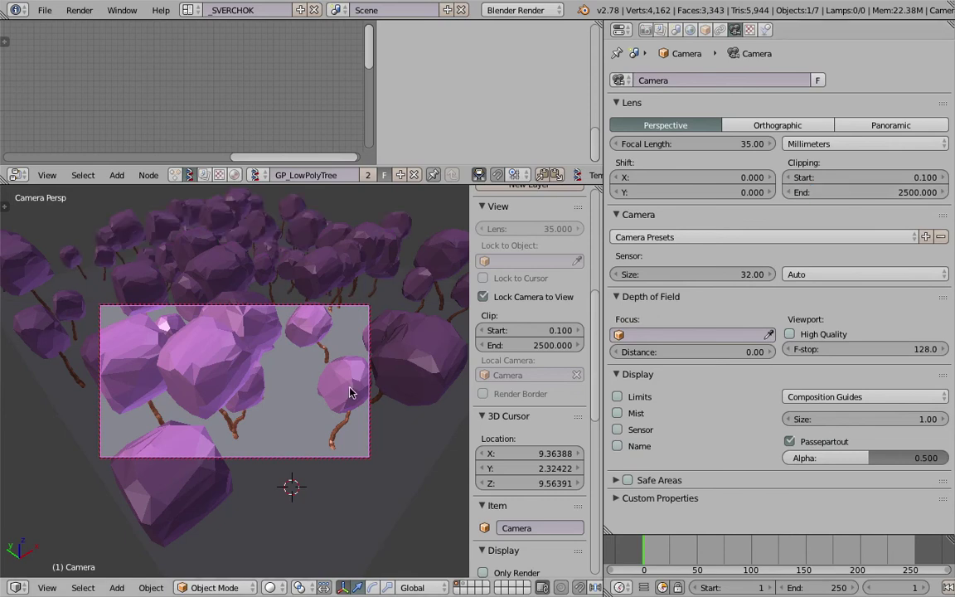
- Pull the camera back to frame more of the forest and save the file
scroll(335, 429, down, 2)
scroll(335, 430, down, 5)
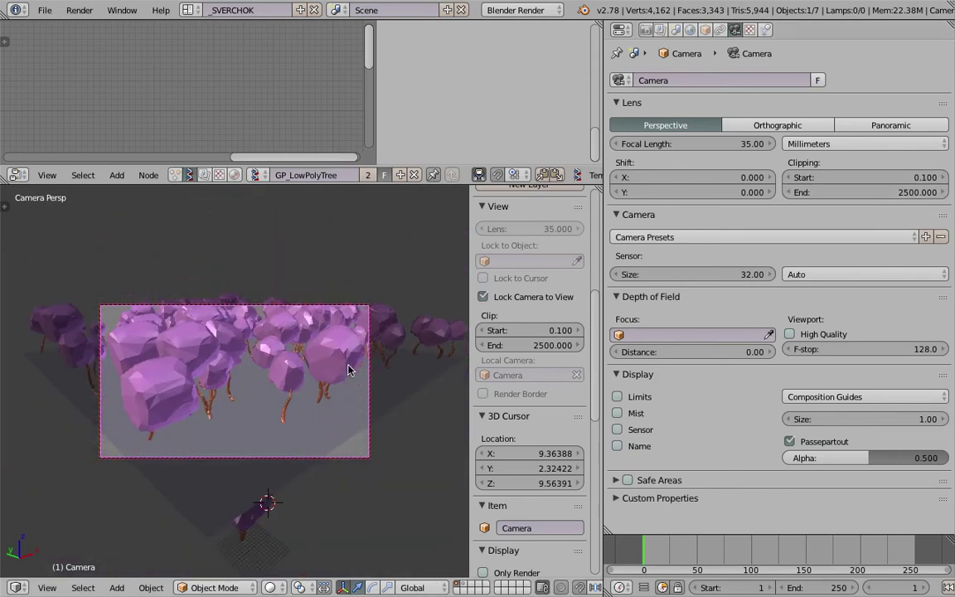
key(ctrl+s)
click(352, 390)
- Enable ambient occlusion in the world settings
click(645, 30)
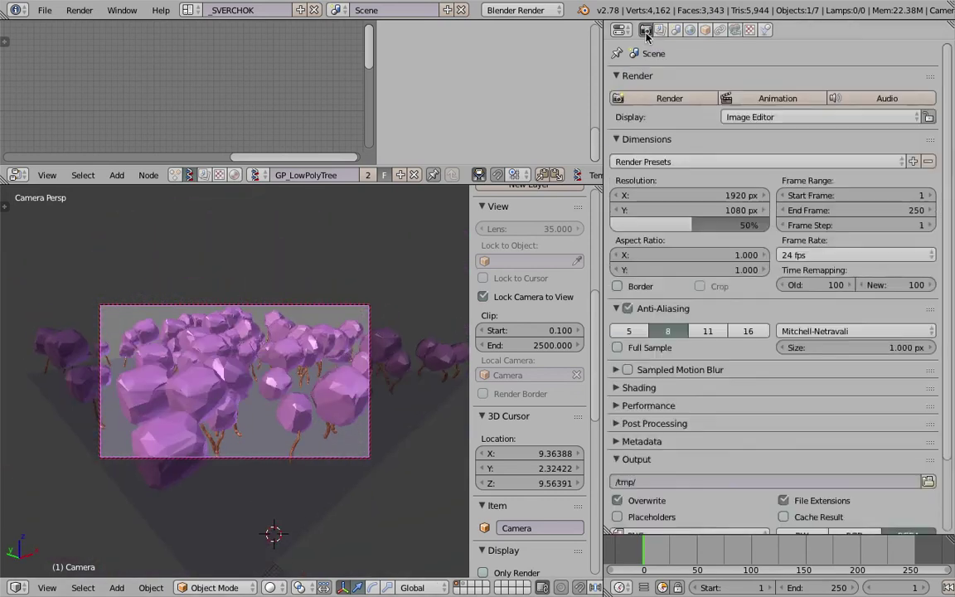
click(690, 30)
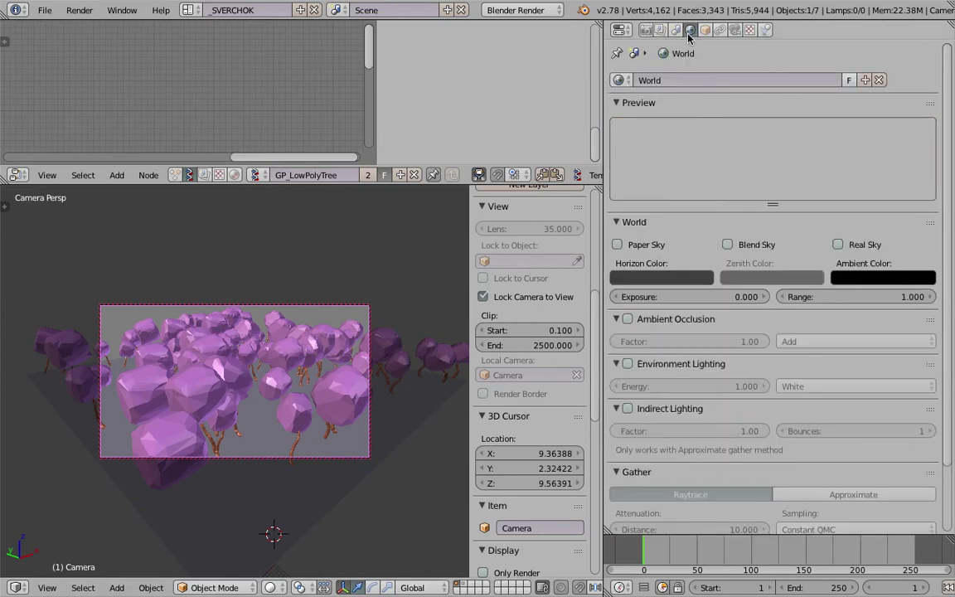
click(630, 320)
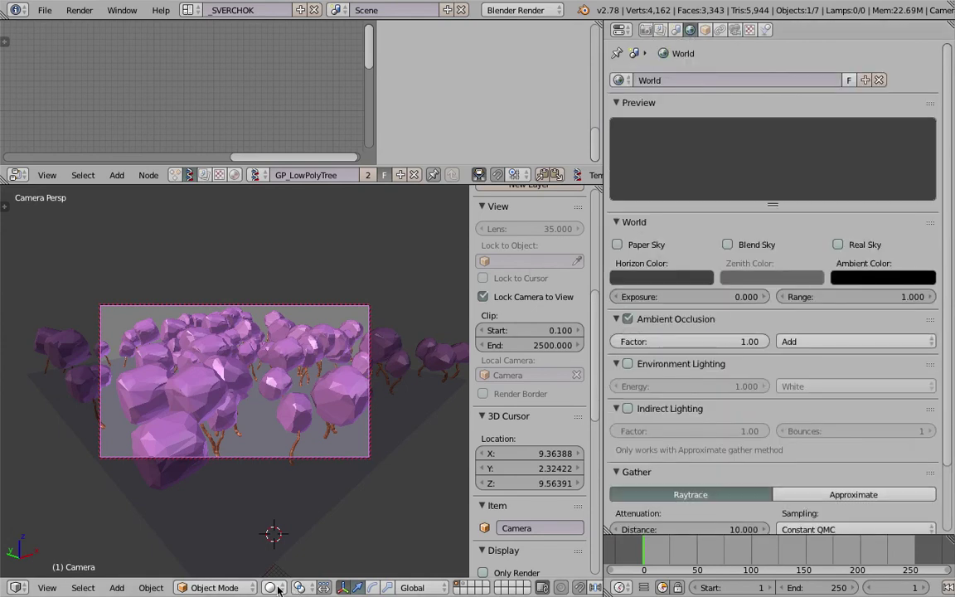
- Enable Freestyle and preview the forest in Rendered viewport shading with the view's sidebar hidden
click(645, 31)
scroll(630, 248, down, 3)
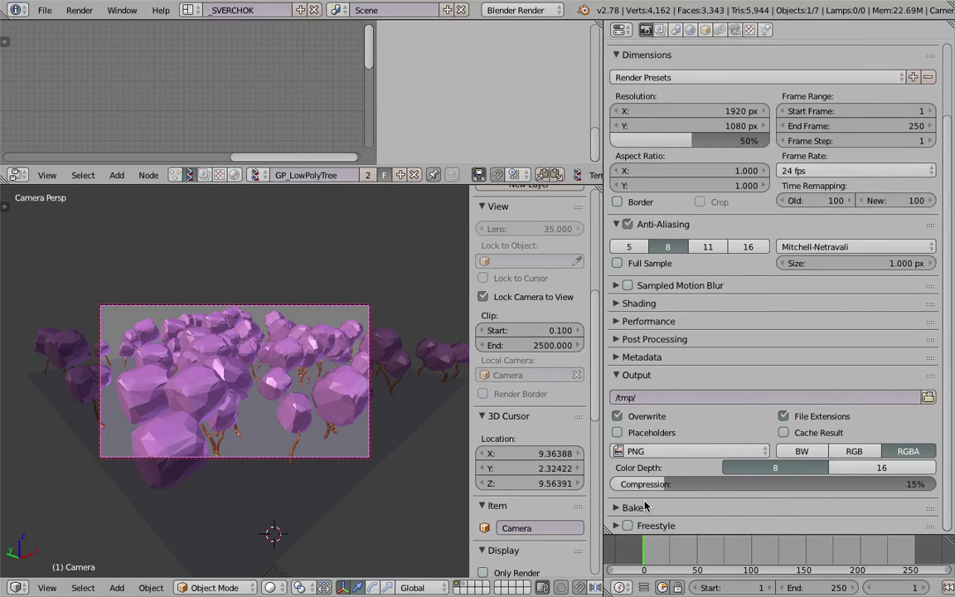
click(270, 587)
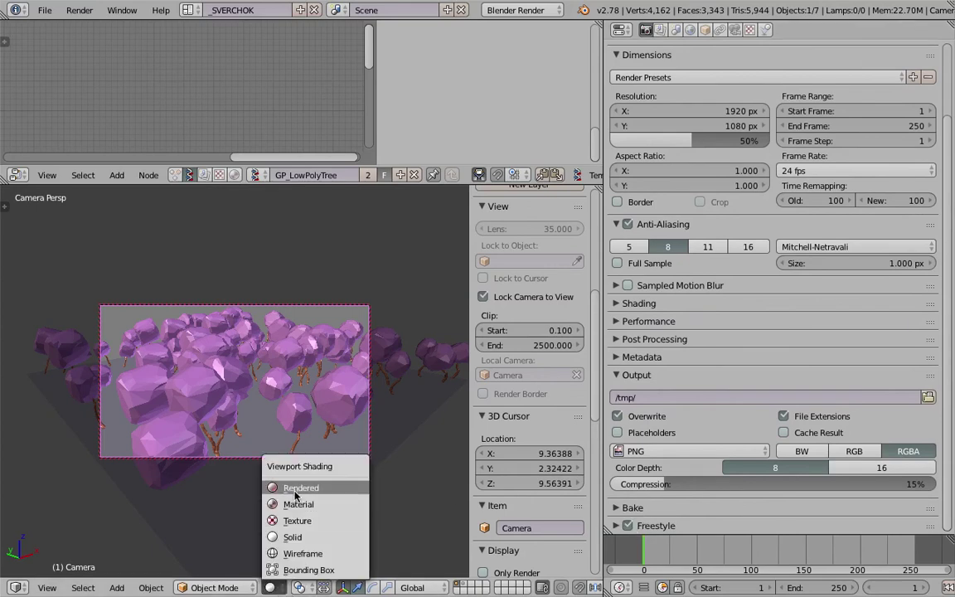
click(295, 492)
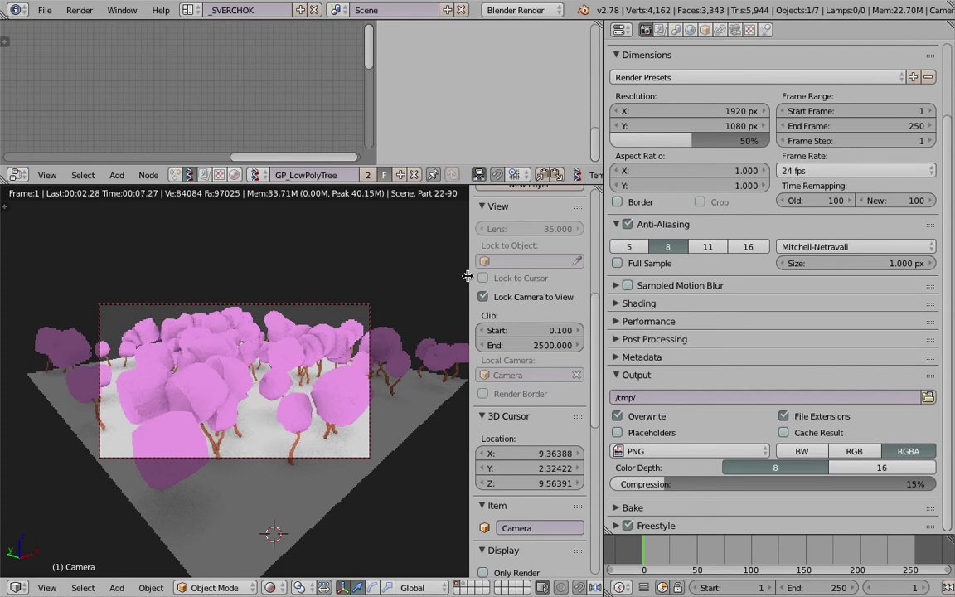
key(n)
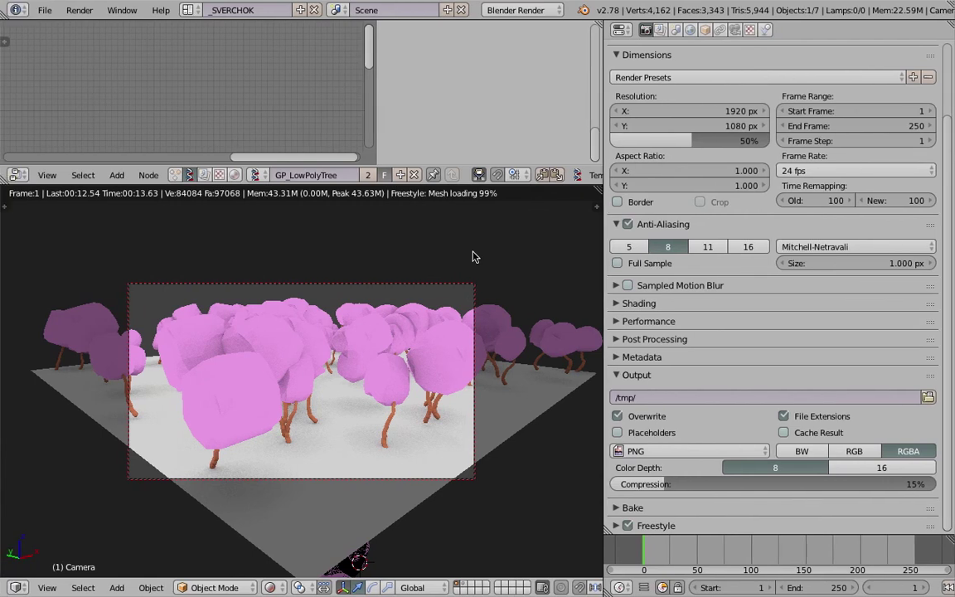
- Switch to the browser and review the comments on the GitHub issue about the procedural low poly trees
key(ctrl+Right)
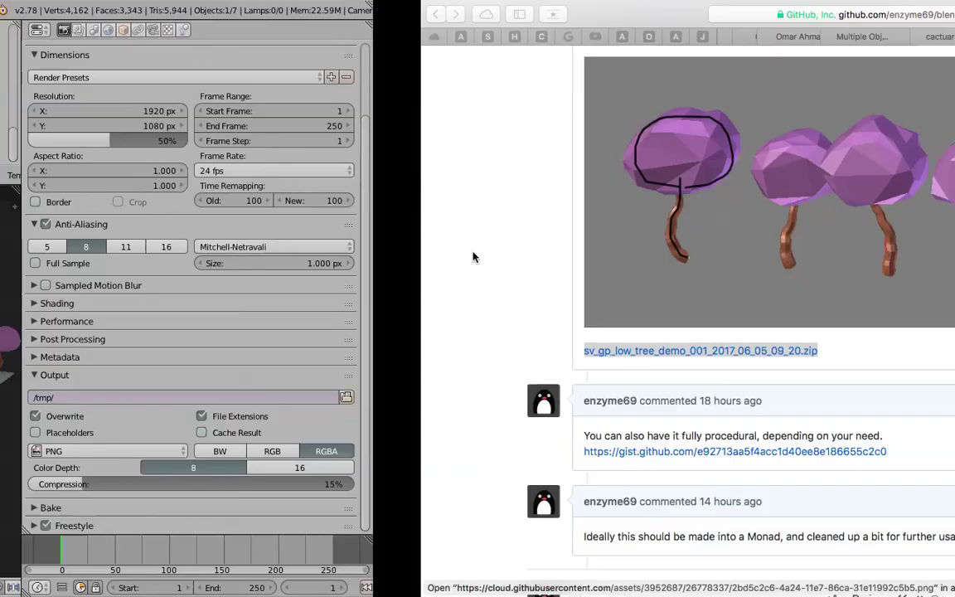
scroll(505, 211, down, 3)
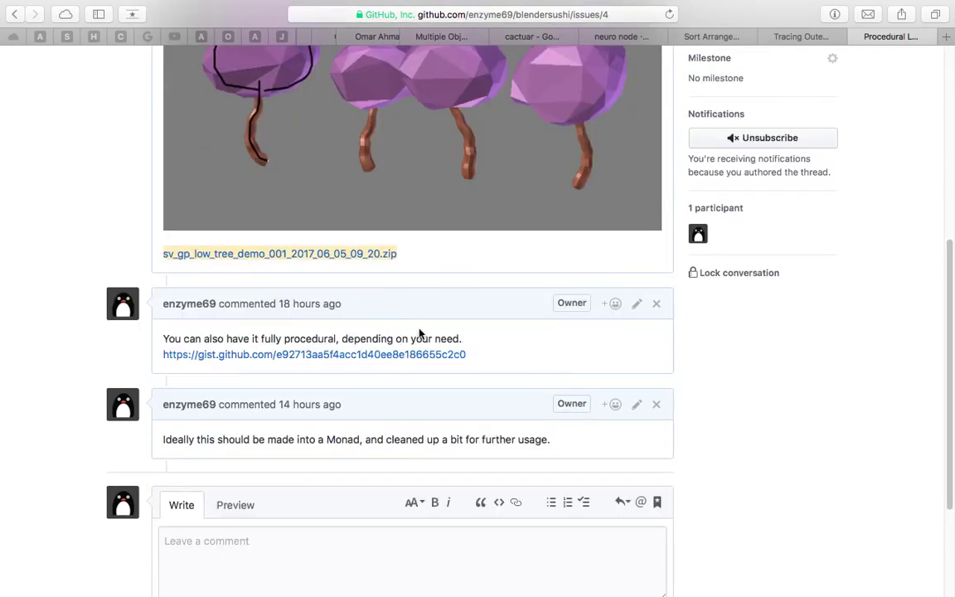
- Examine the issue comment linking the fully procedural gist, and switch to Blender to check the Freestyle forest preview
scroll(402, 346, up, 2)
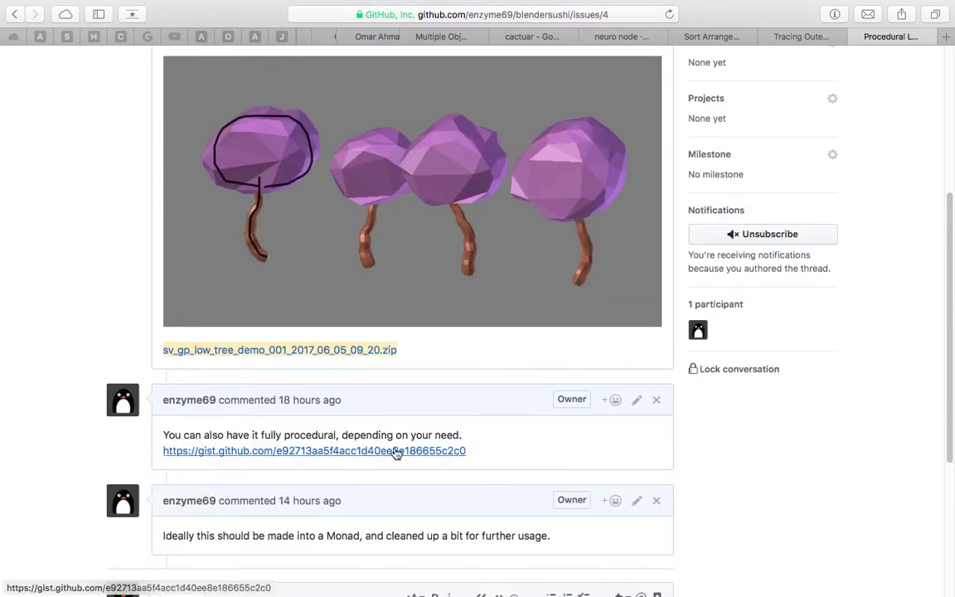
scroll(396, 452, down, 1)
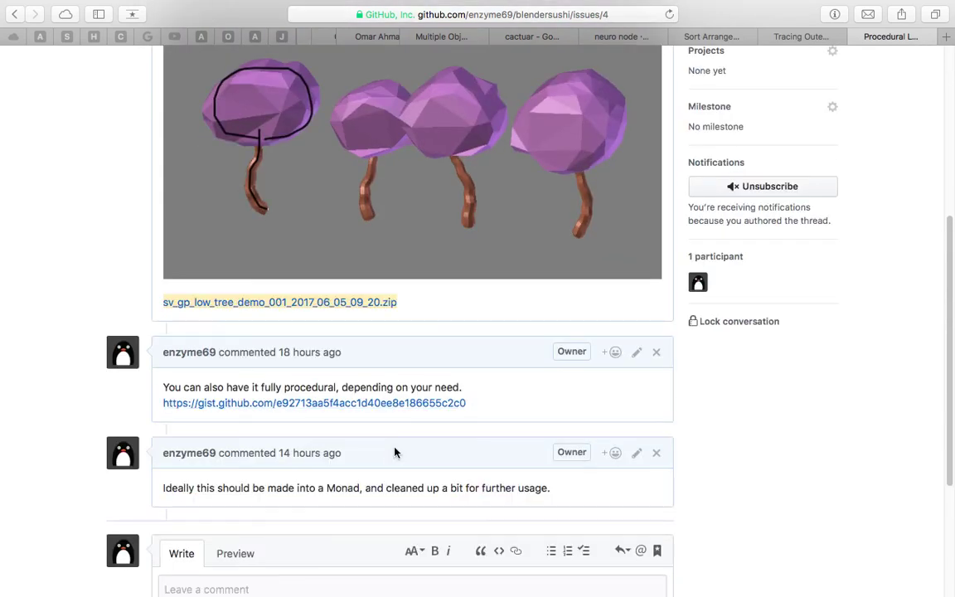
key(ctrl+Left)
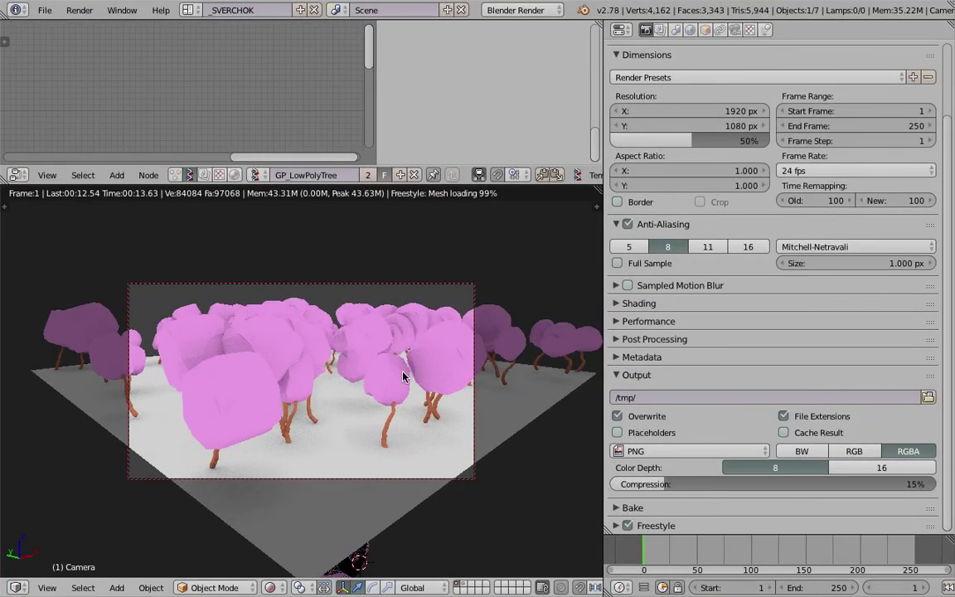
key(ctrl+Right)
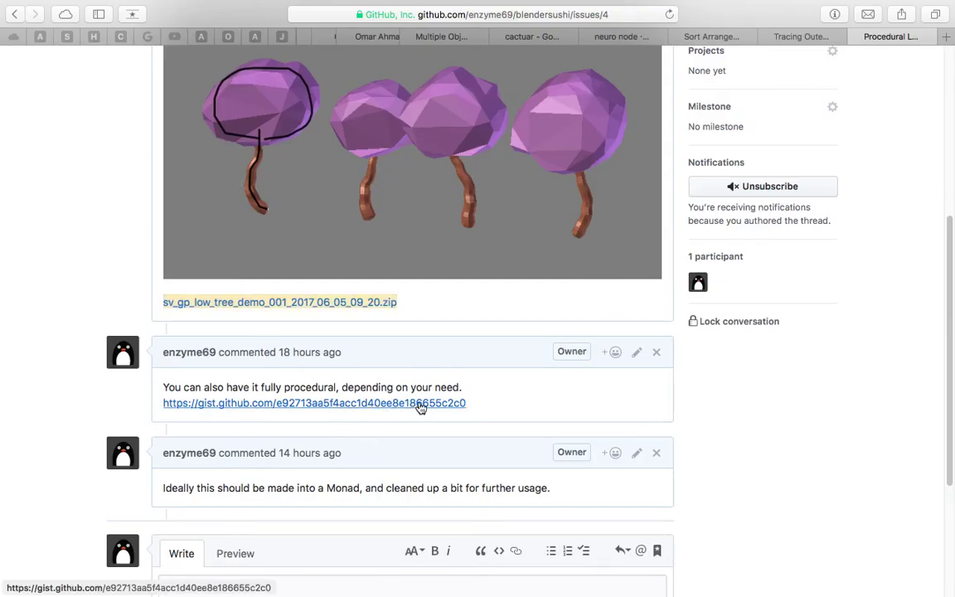
key(ctrl+Left)
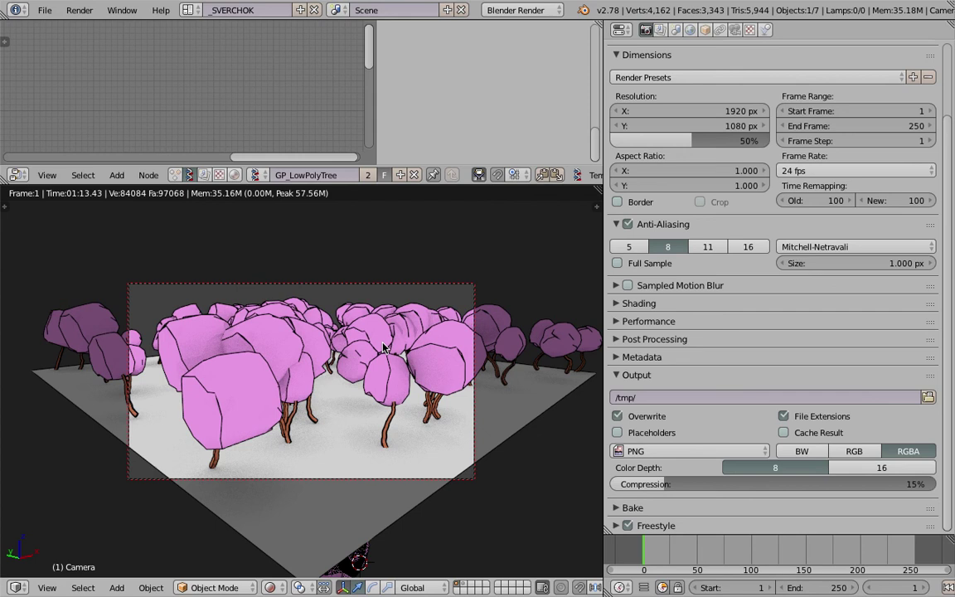
- Switch to the browser to review the issue's opening post and example tree image, and return to Blender
key(ctrl+Right)
scroll(382, 343, up, 4)
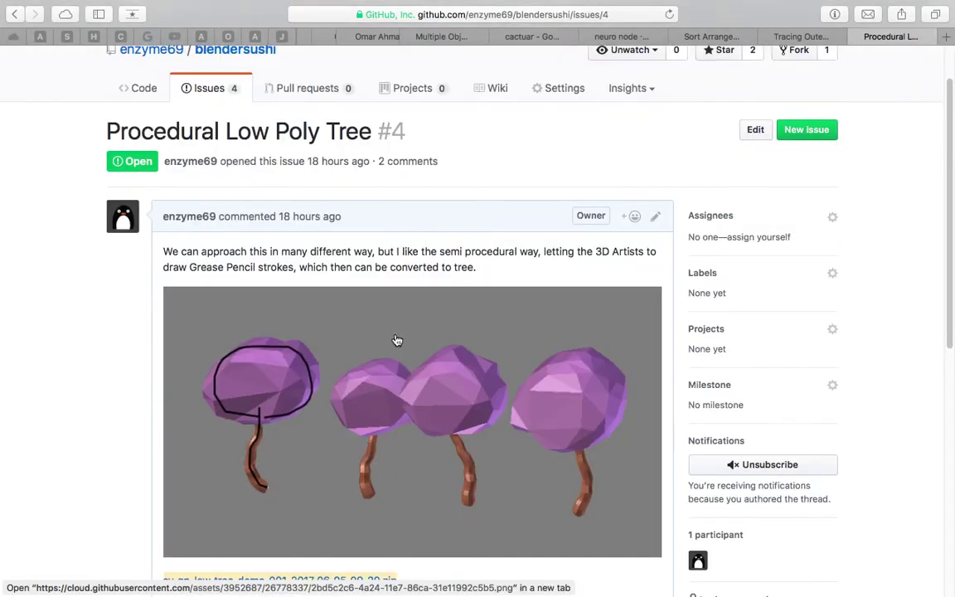
scroll(386, 345, down, 2)
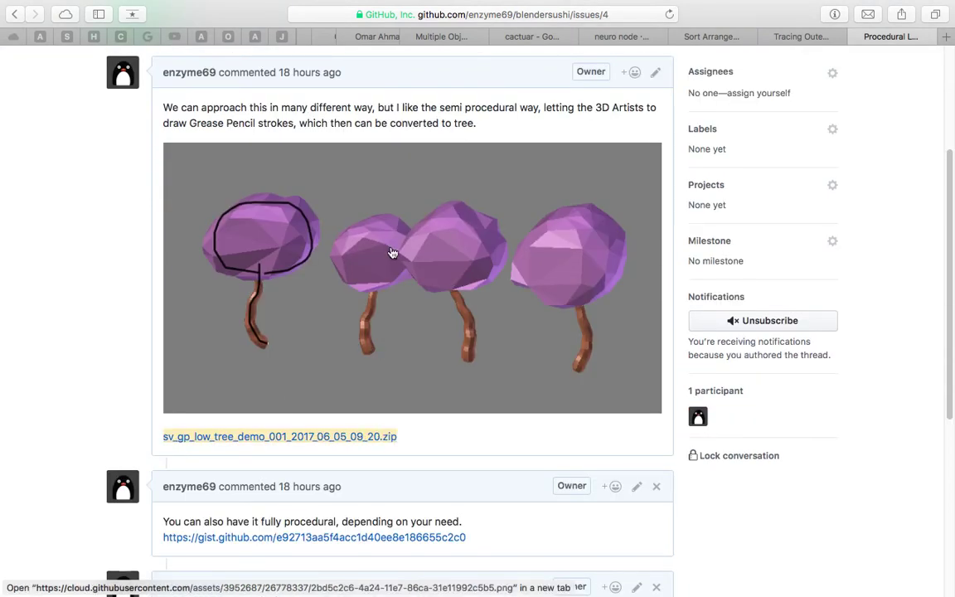
scroll(454, 281, up, 1)
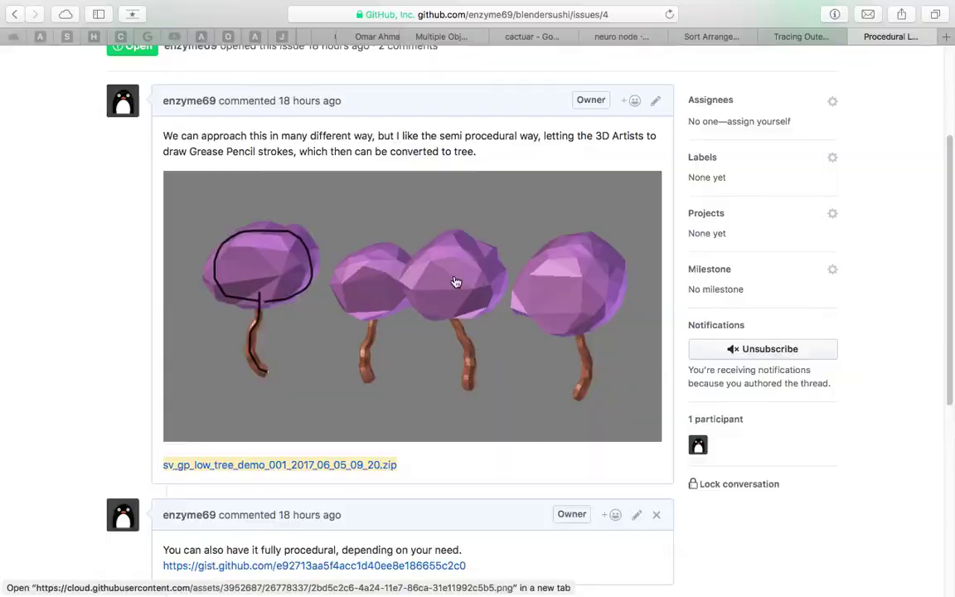
key(ctrl+Left)
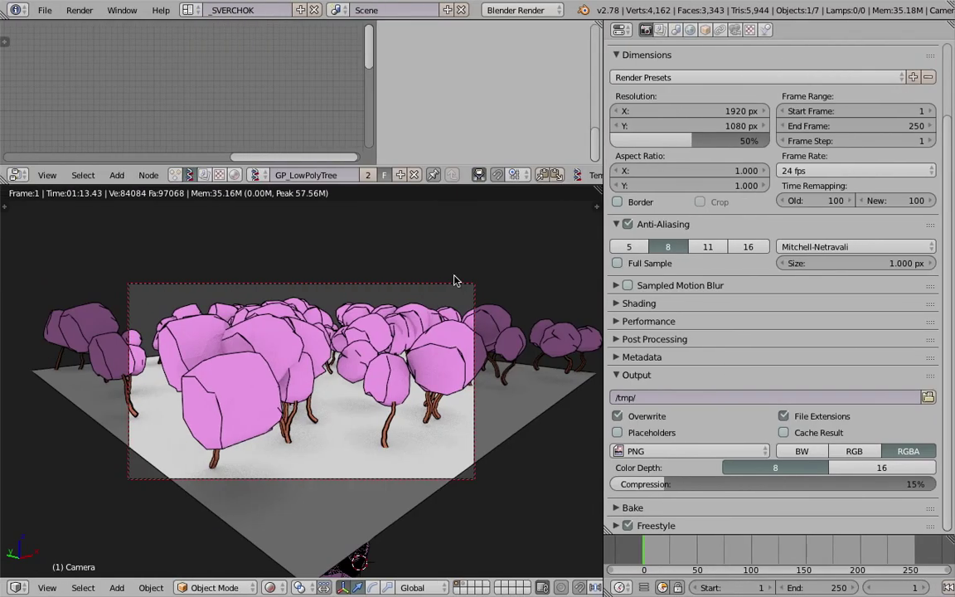